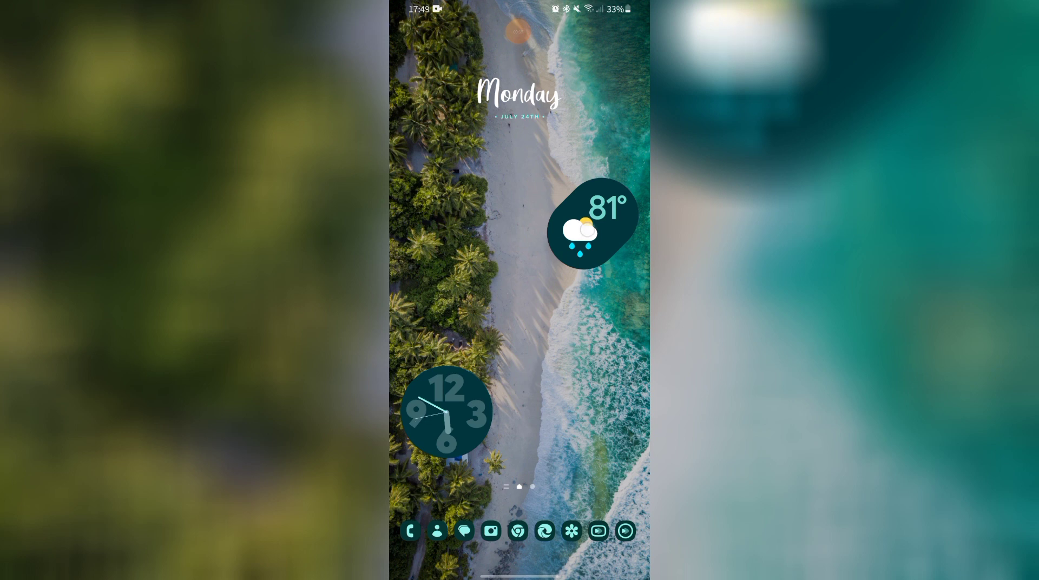
# Step: Circle the weather widget in red with the recorder's annotation tool, then clear it
pyautogui.click(518, 32)
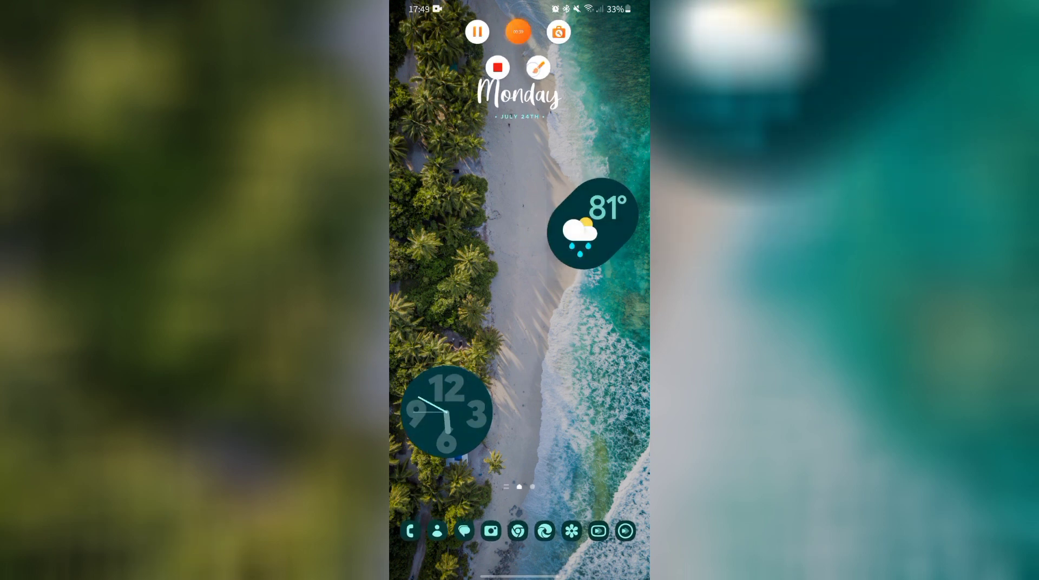
pyautogui.click(538, 67)
pyautogui.moveTo(545, 199); pyautogui.dragTo(614, 270)
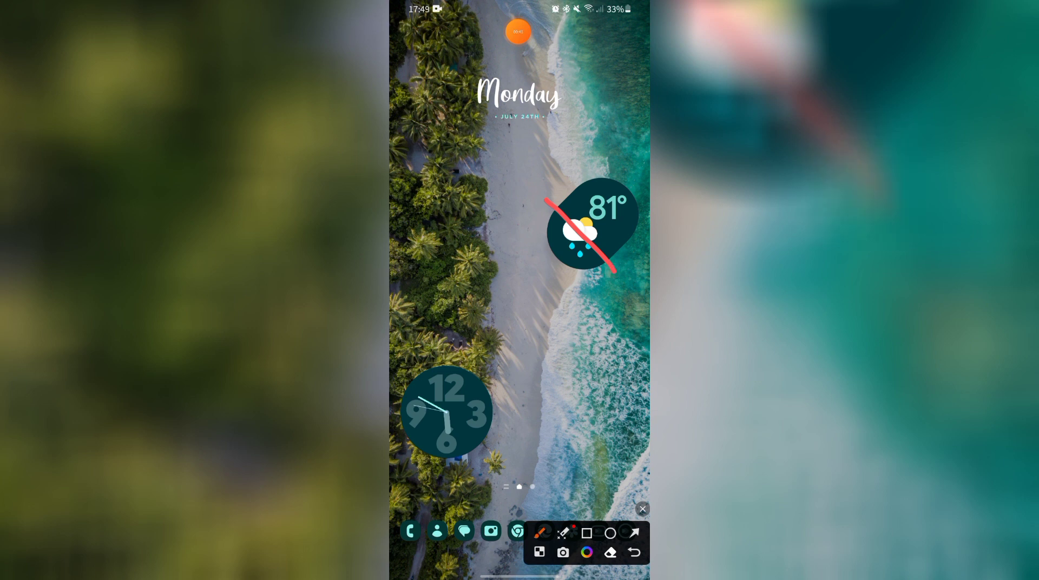
pyautogui.click(633, 552)
pyautogui.click(610, 533)
pyautogui.moveTo(572, 228); pyautogui.dragTo(620, 284)
pyautogui.click(642, 508)
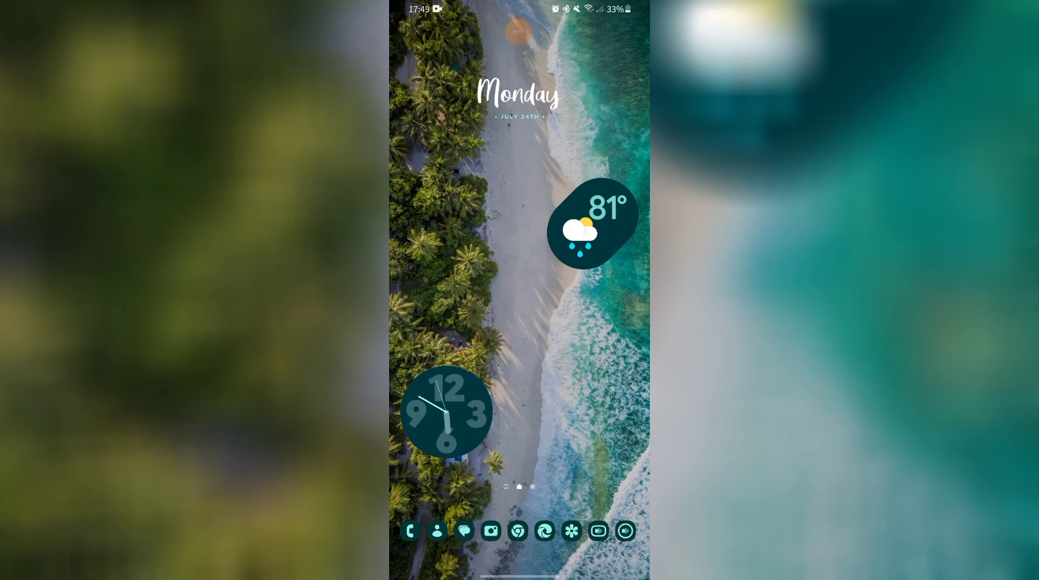
# Step: Go to bit.ly/KustomWeatherIcons in Chrome and open the Weather Icons Google Drive suggestion
pyautogui.click(518, 531)
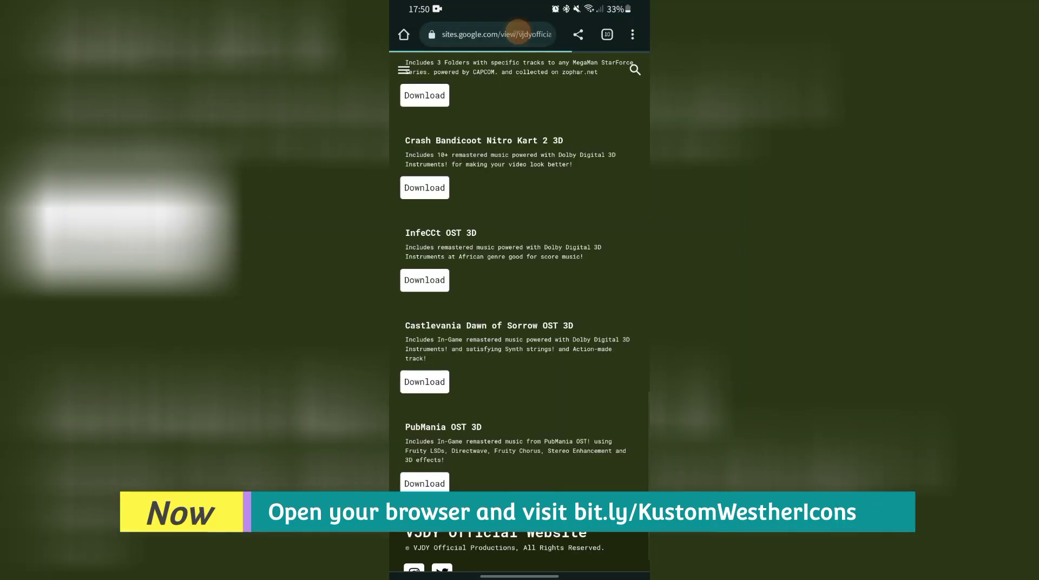
pyautogui.click(517, 34)
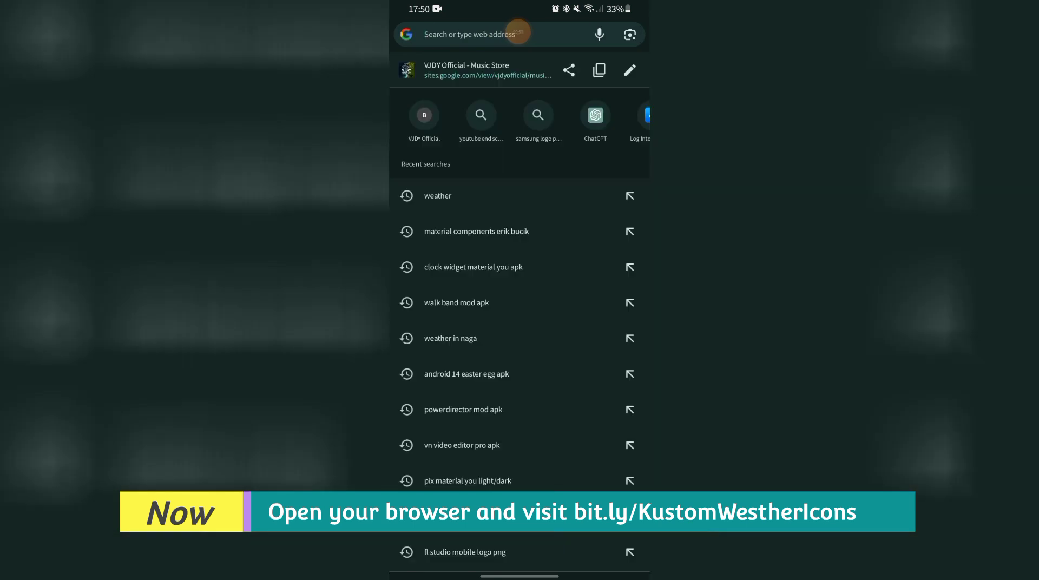
pyautogui.write('b')
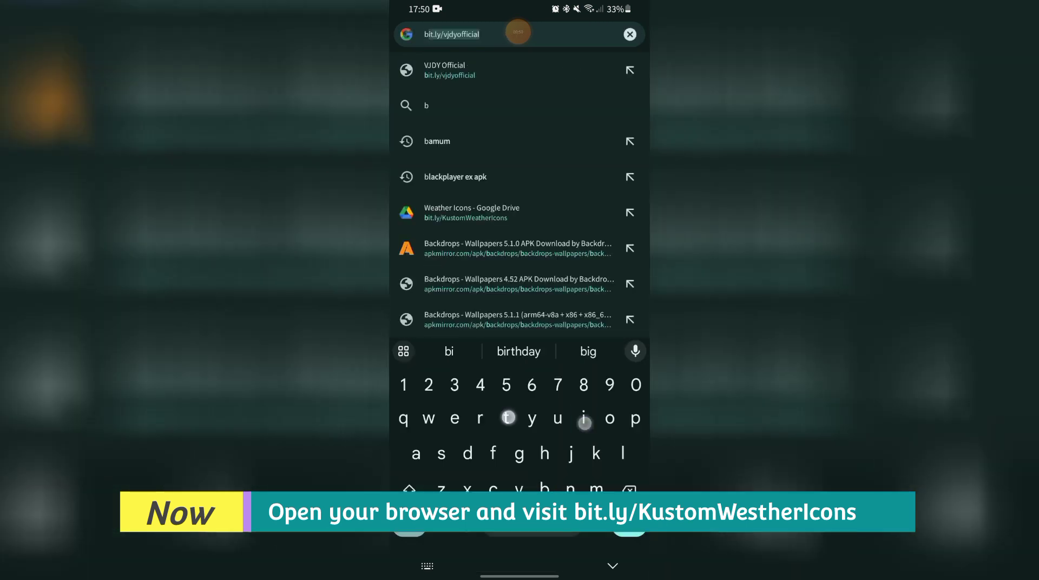
pyautogui.write('it ly')
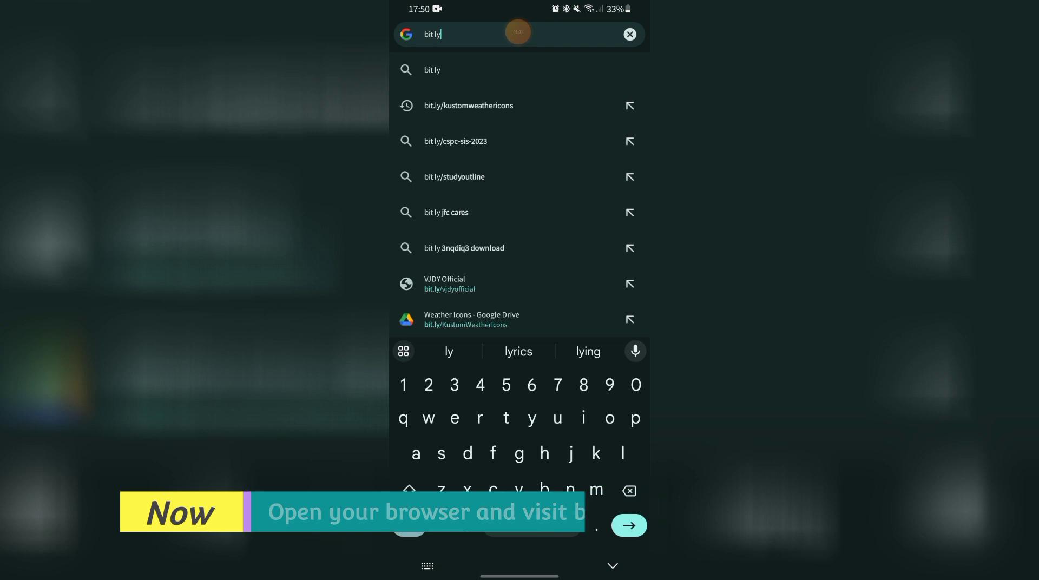
pyautogui.write('/')
pyautogui.click(409, 490)
pyautogui.write('Kus')
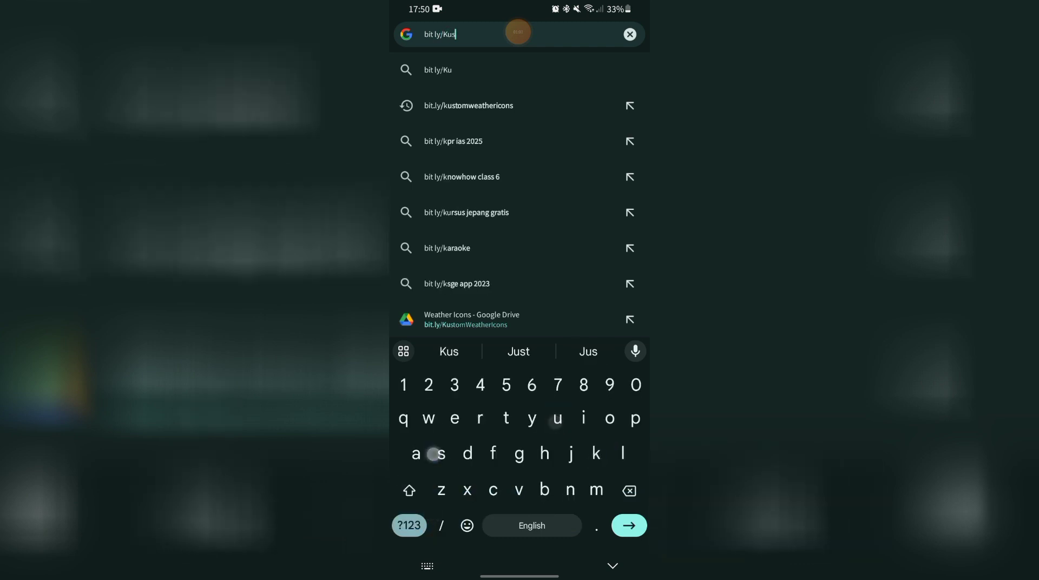
pyautogui.write('tom')
pyautogui.click(410, 489)
pyautogui.click(446, 247)
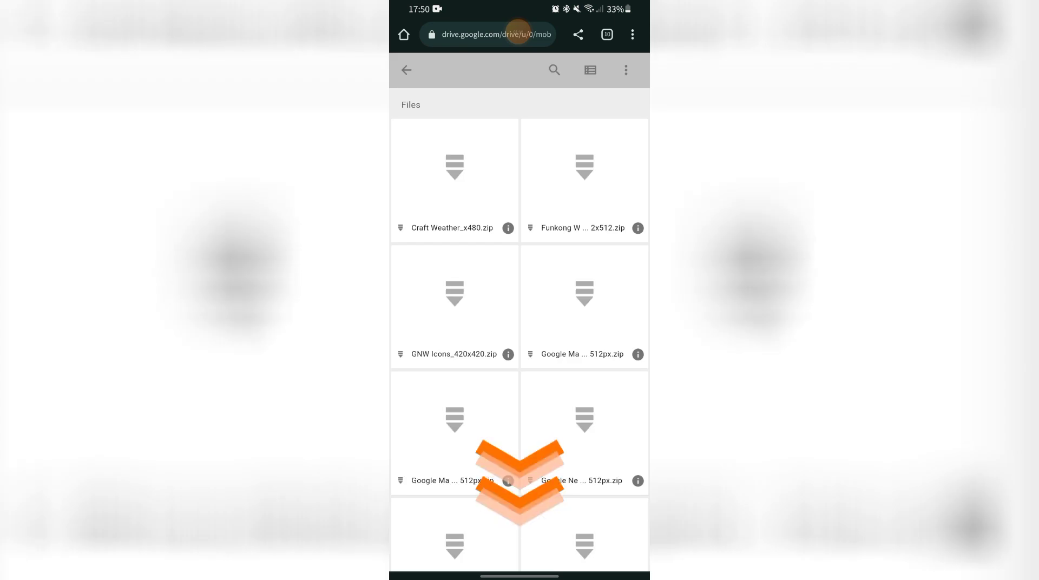
# Step: Browse the weather icon files, such as CLEAR-DAY and FOG-DAY, in the Google Weather 1080px zip
pyautogui.scroll(-10, 519, 325)
pyautogui.scroll(2, 431, 353)
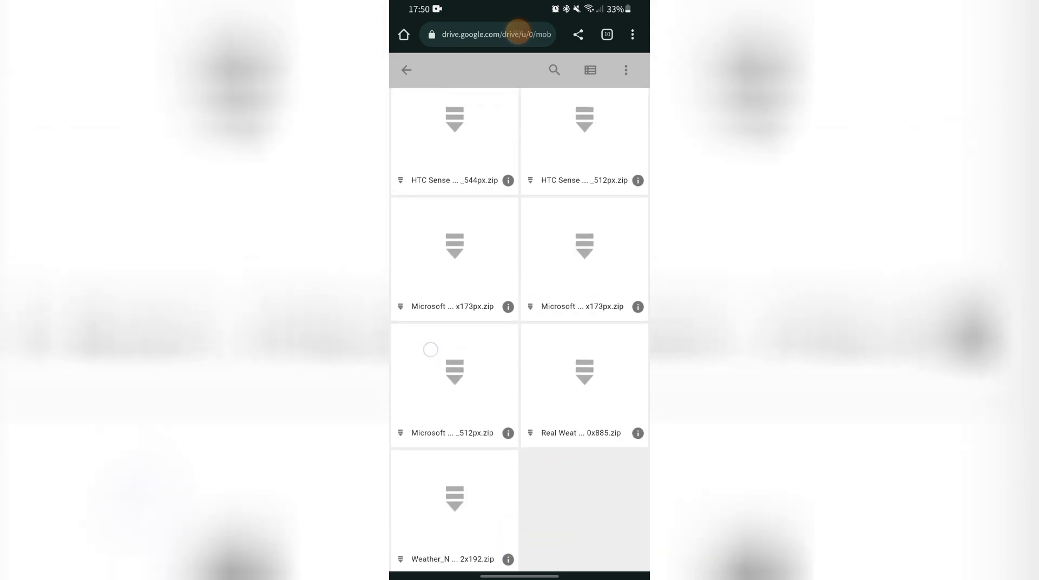
pyautogui.scroll(-2, 432, 354)
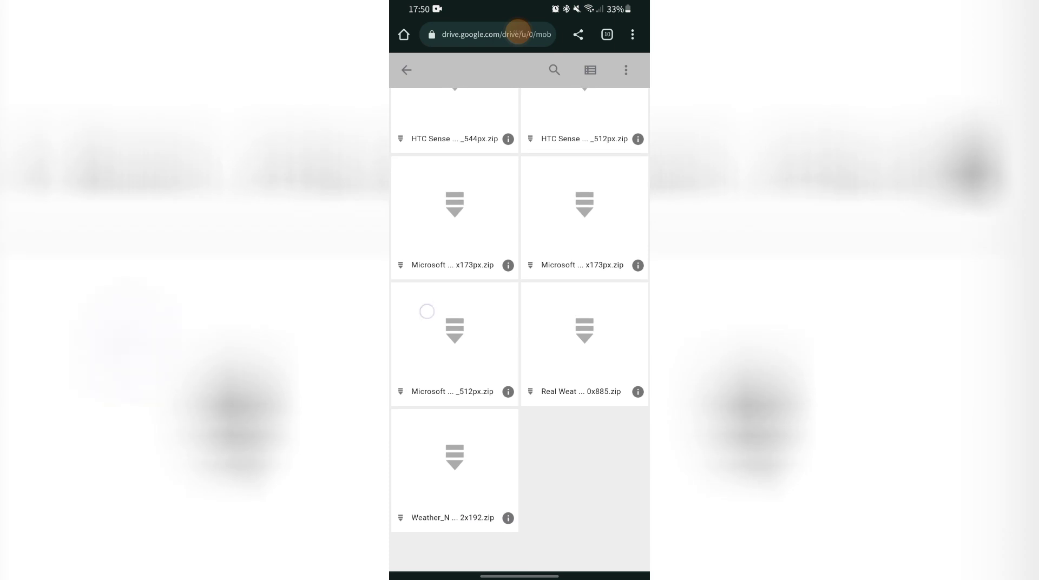
pyautogui.scroll(6, 427, 311)
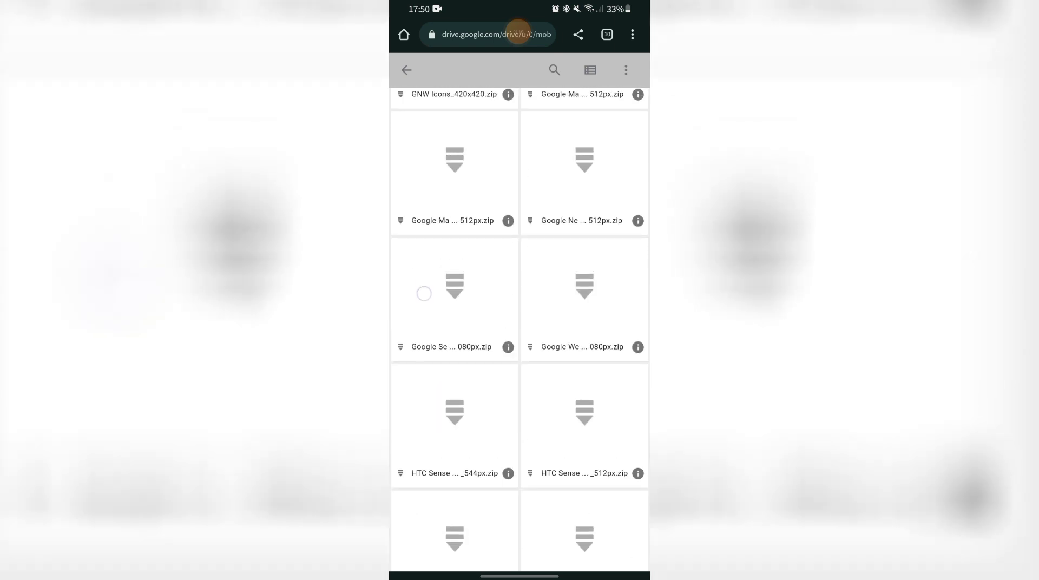
pyautogui.scroll(1, 424, 293)
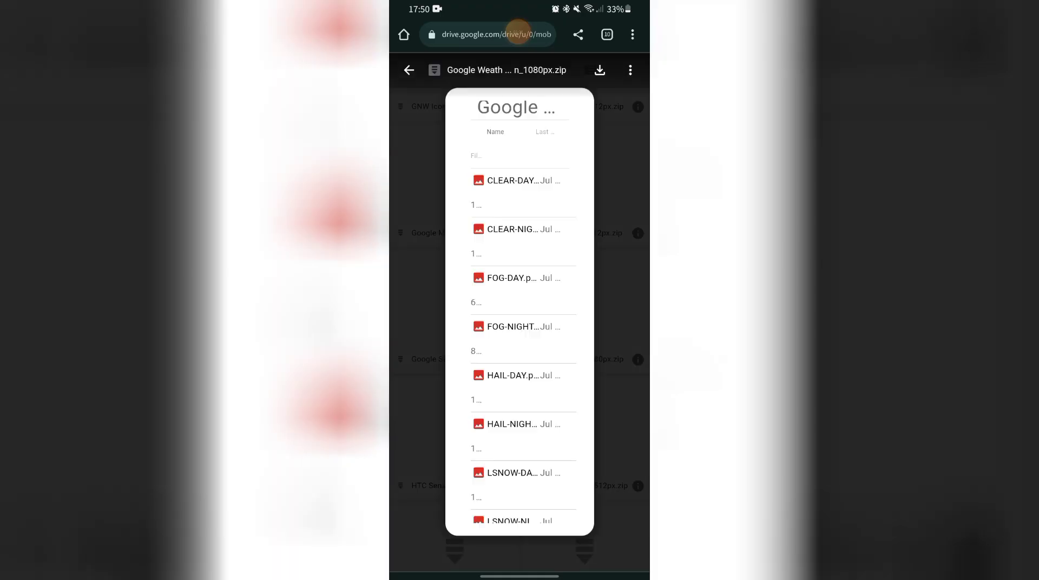
pyautogui.rightClick(488, 249)
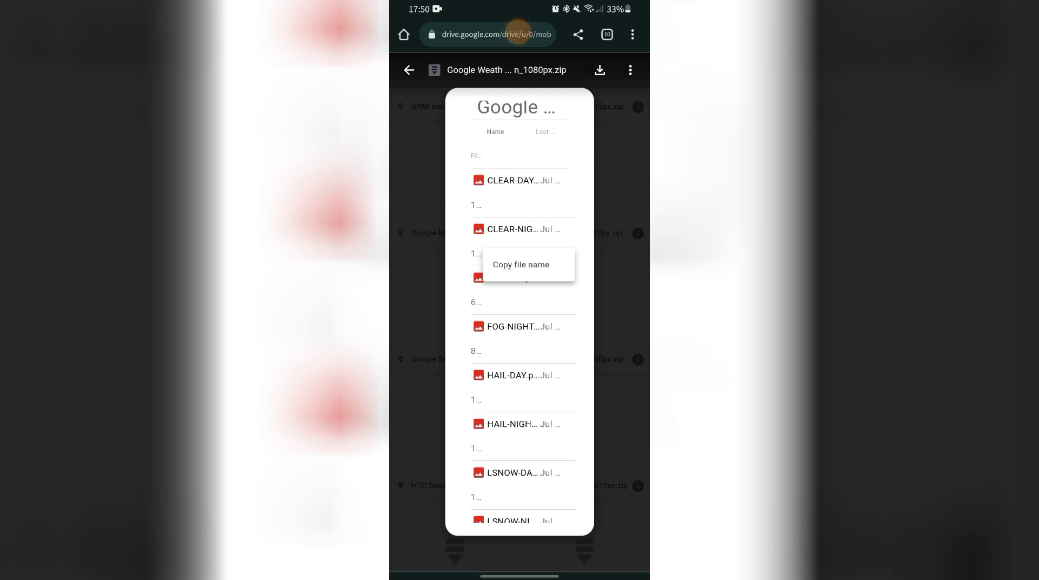
pyautogui.rightClick(476, 278)
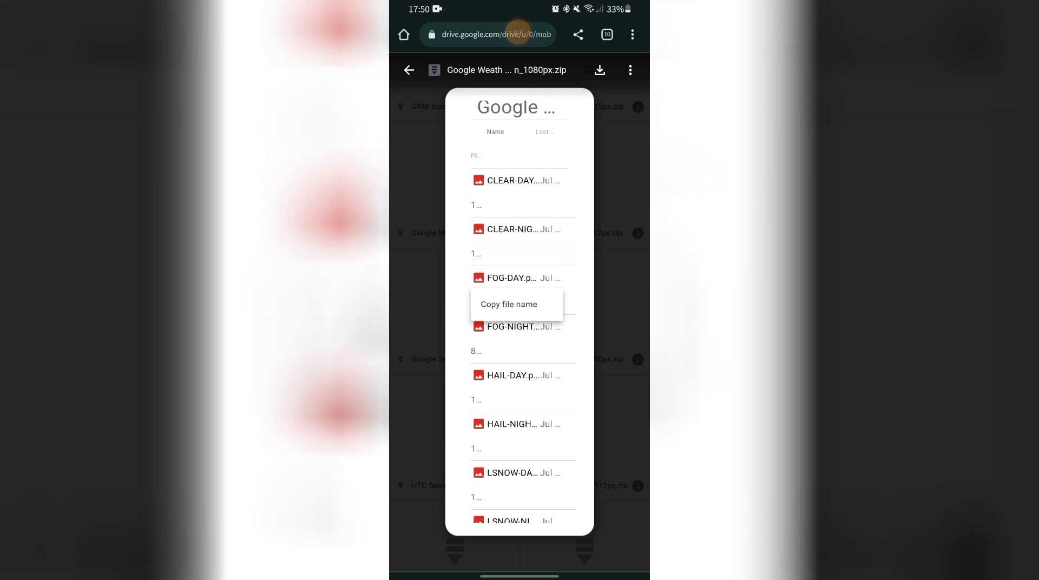
pyautogui.rightClick(500, 234)
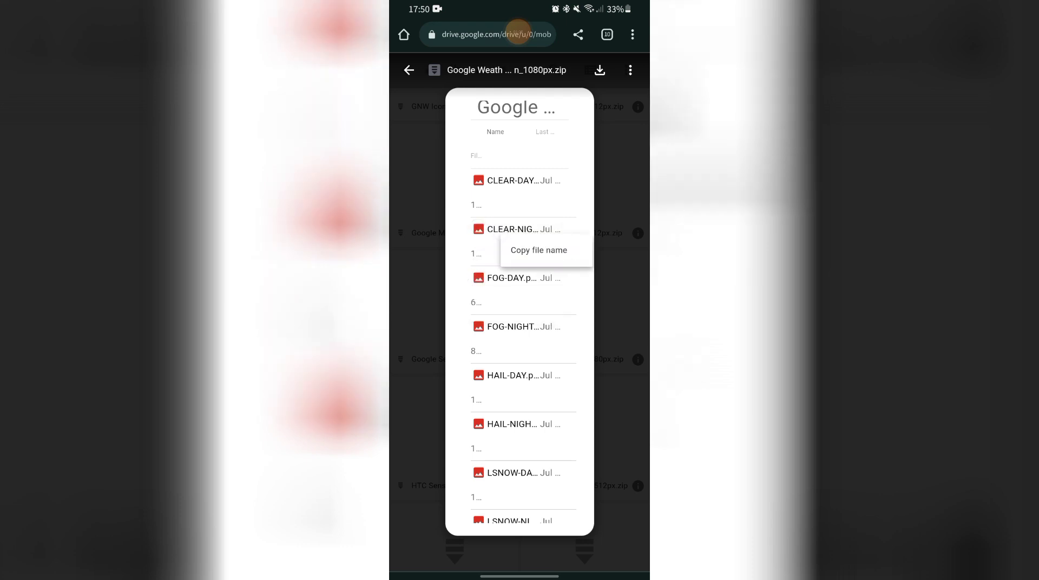
pyautogui.rightClick(491, 291)
pyautogui.rightClick(476, 275)
pyautogui.rightClick(489, 215)
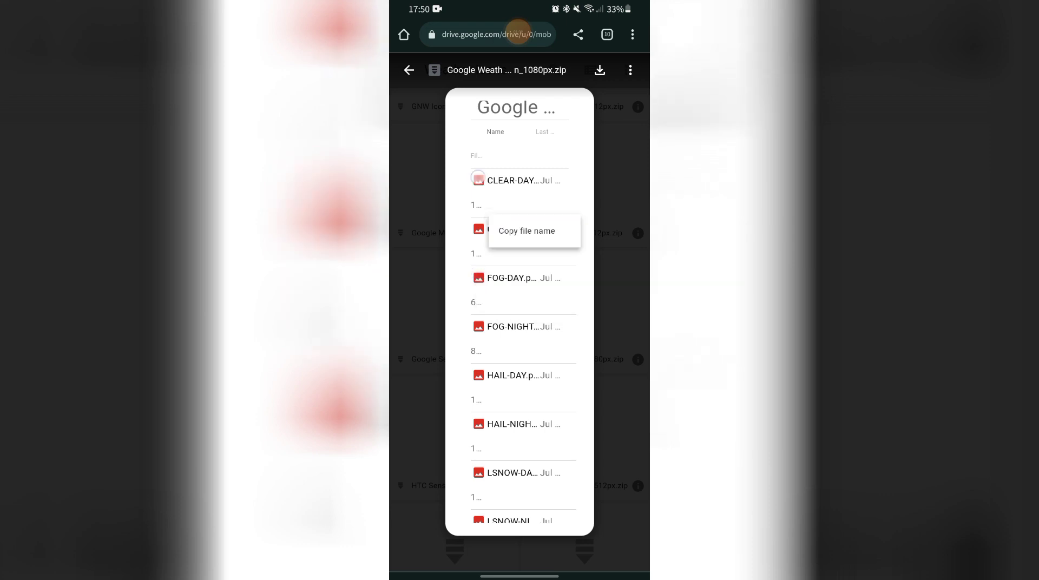
pyautogui.rightClick(478, 179)
# Step: Download the Google Weather 1080px zip to Downloads and close its preview
pyautogui.click(599, 70)
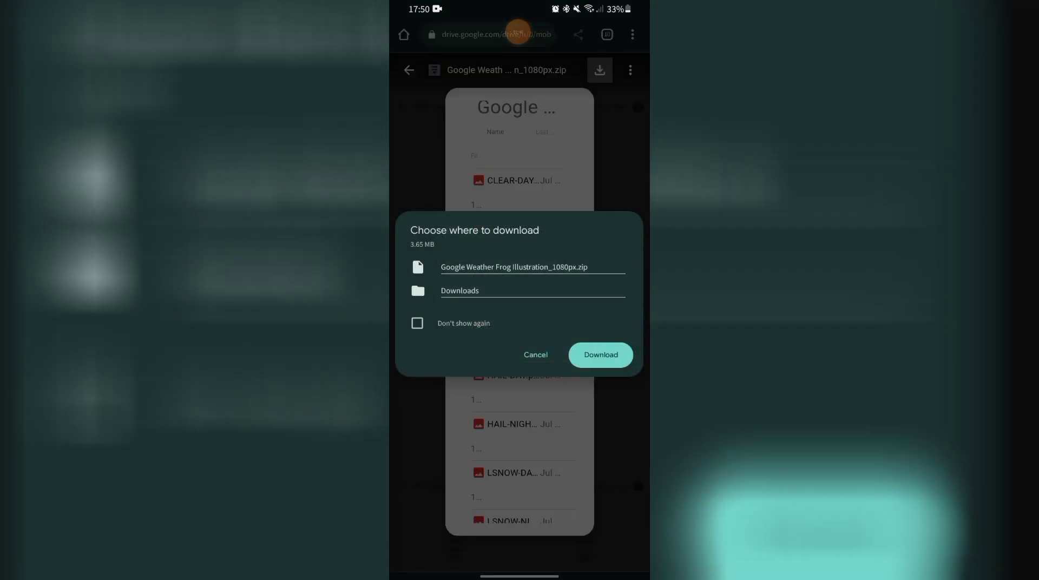
pyautogui.click(600, 354)
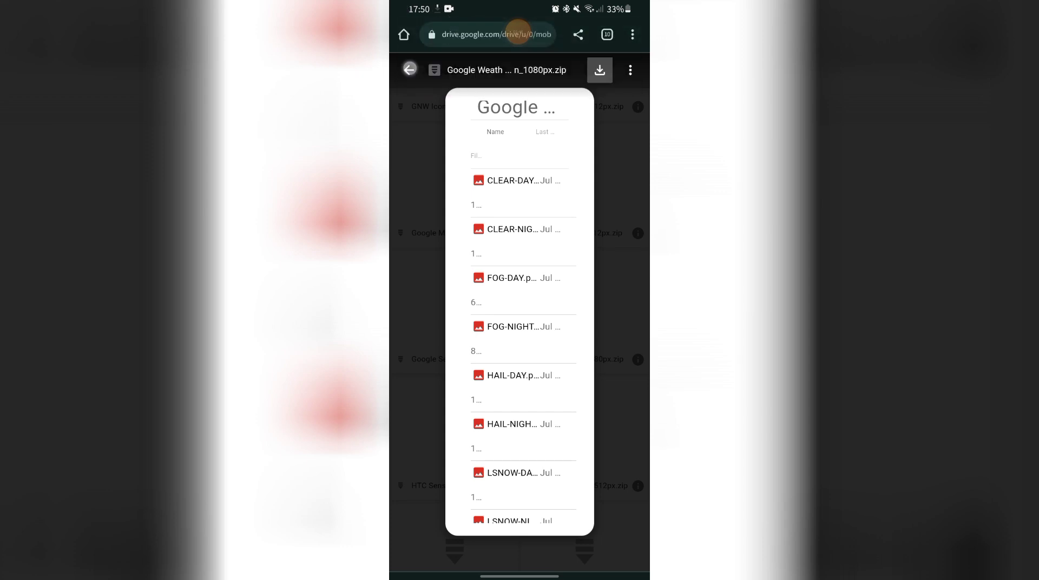
pyautogui.click(409, 70)
pyautogui.moveTo(428, 193); pyautogui.dragTo(427, 292)
pyautogui.moveTo(422, 201); pyautogui.dragTo(422, 301)
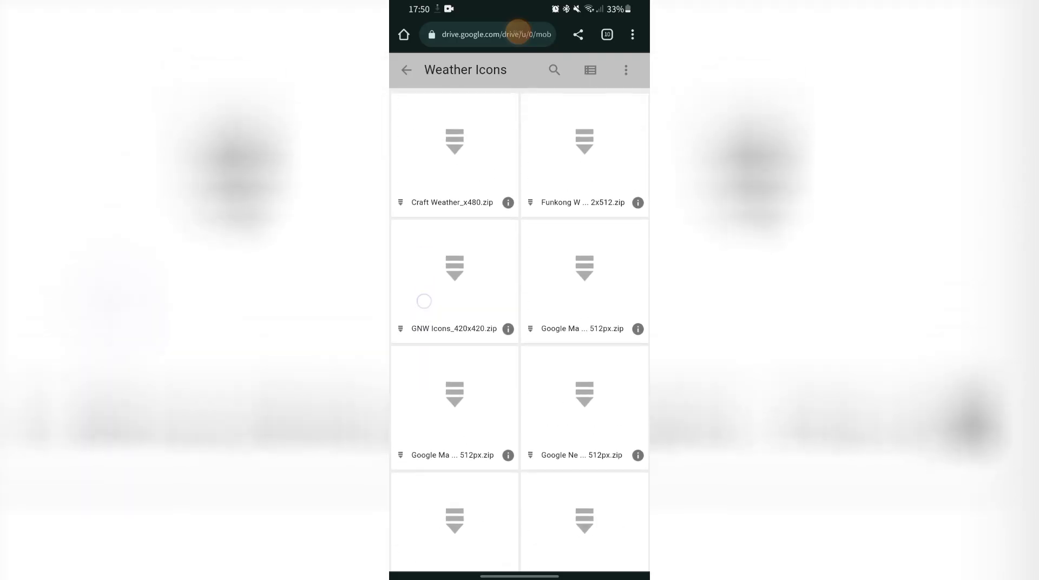
# Step: Save Google Material Weather_512px.zip, then Microsoft UWP Weather_512px.zip, into Downloads
pyautogui.click(561, 274)
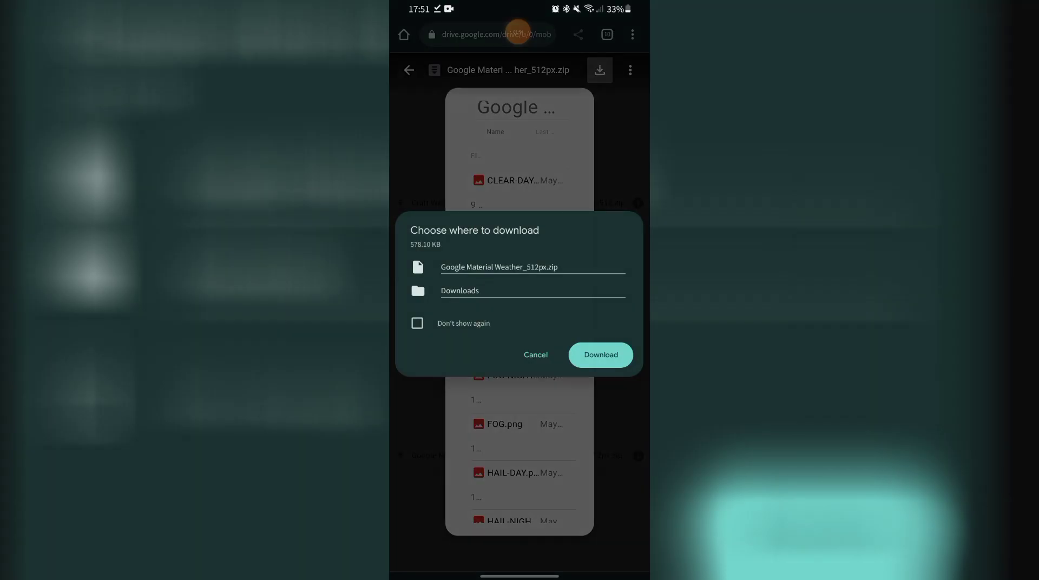
pyautogui.click(601, 355)
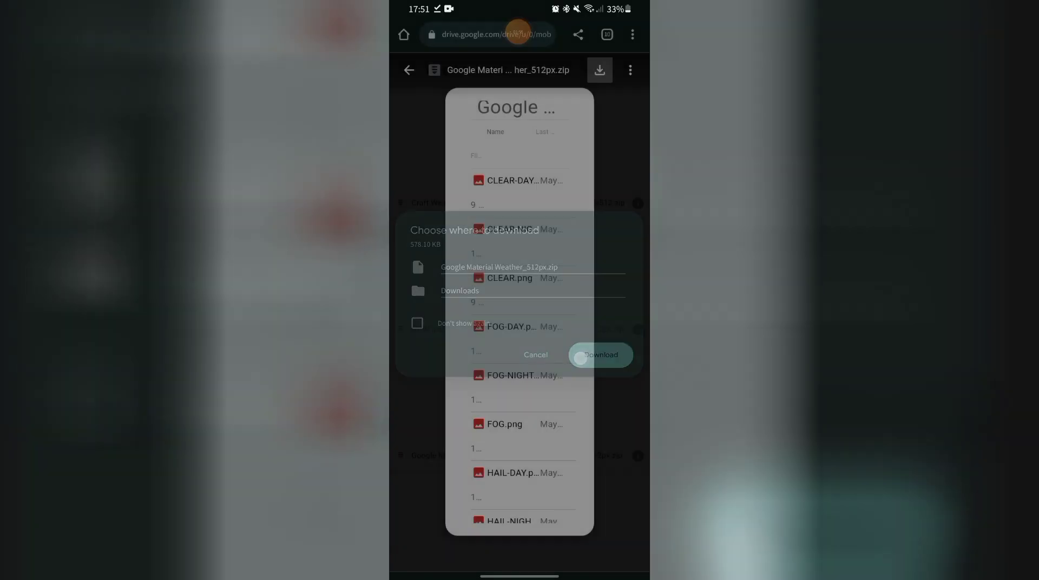
pyautogui.press('Escape')
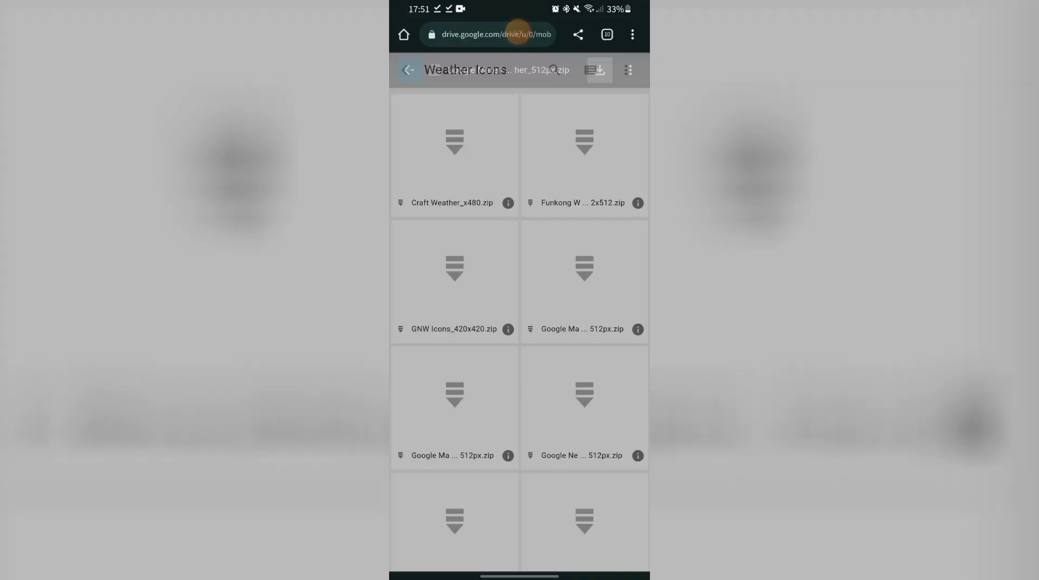
pyautogui.scroll(-5, 520, 325)
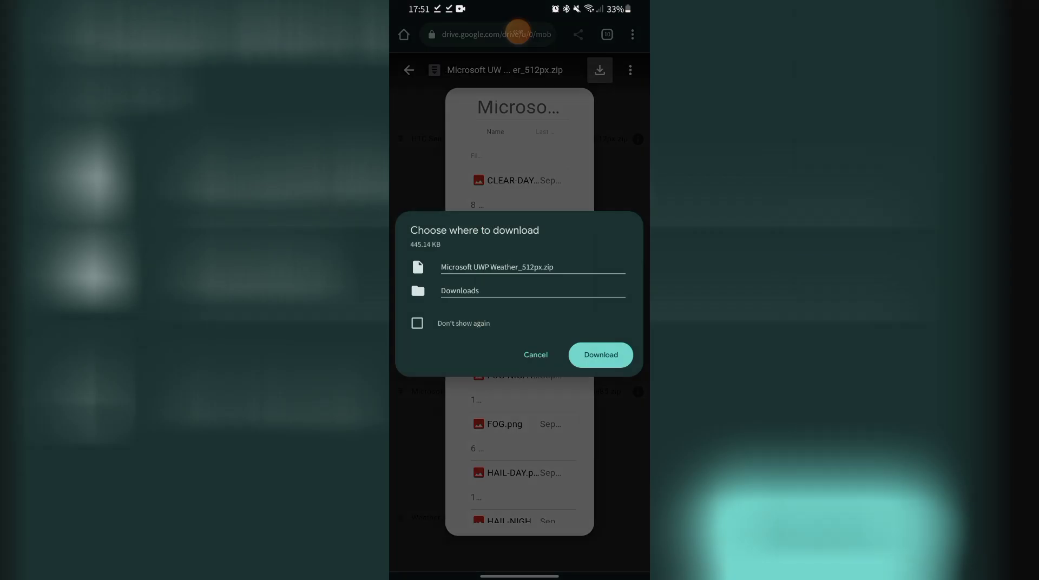
pyautogui.click(601, 354)
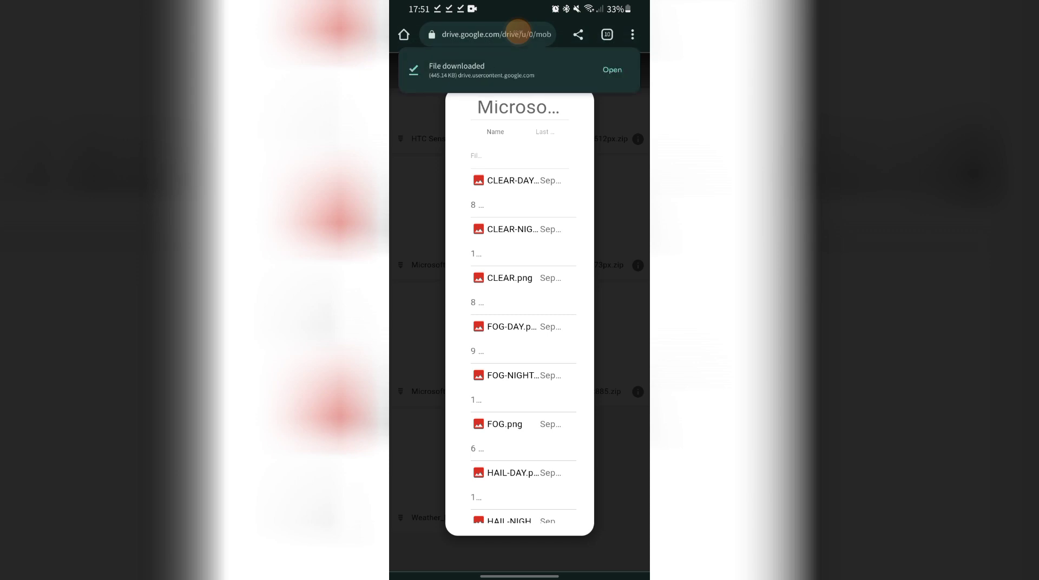
# Step: Launch ZArchiver from the app list and open its Download folder holding the weather zips
pyautogui.moveTo(519, 574); pyautogui.dragTo(520, 379)
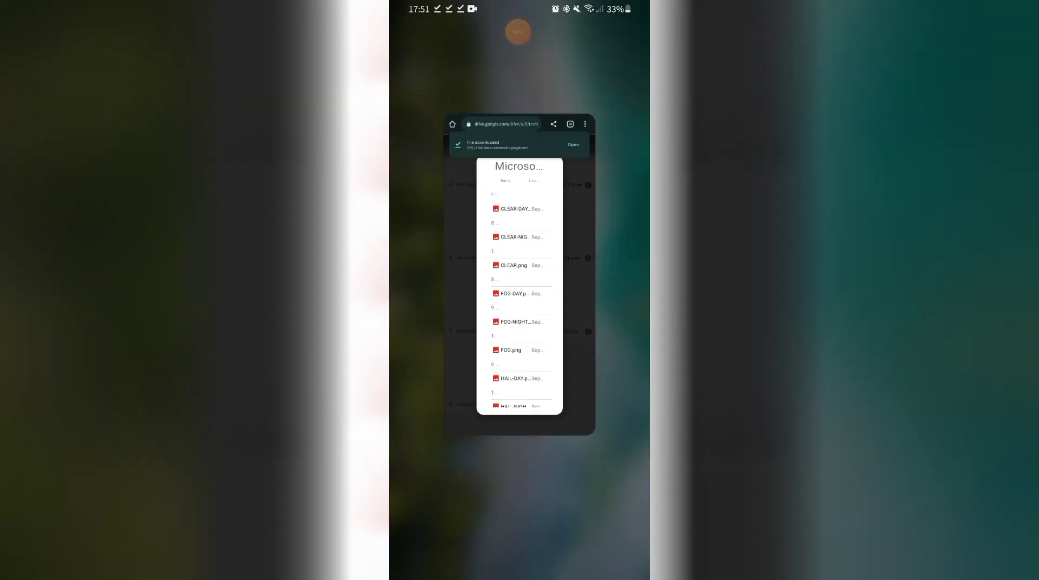
pyautogui.moveTo(468, 479); pyautogui.dragTo(468, 270)
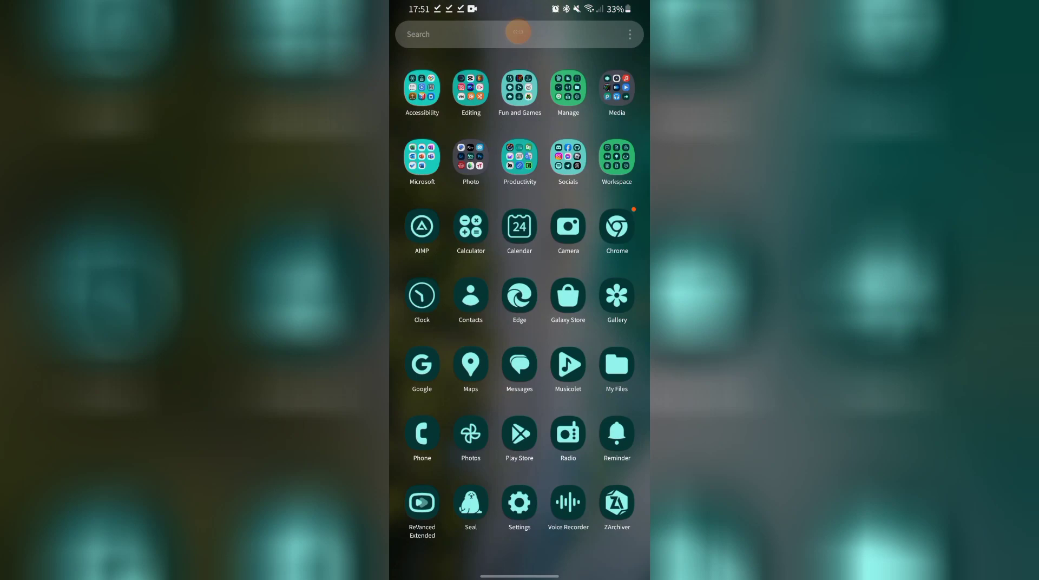
pyautogui.click(611, 508)
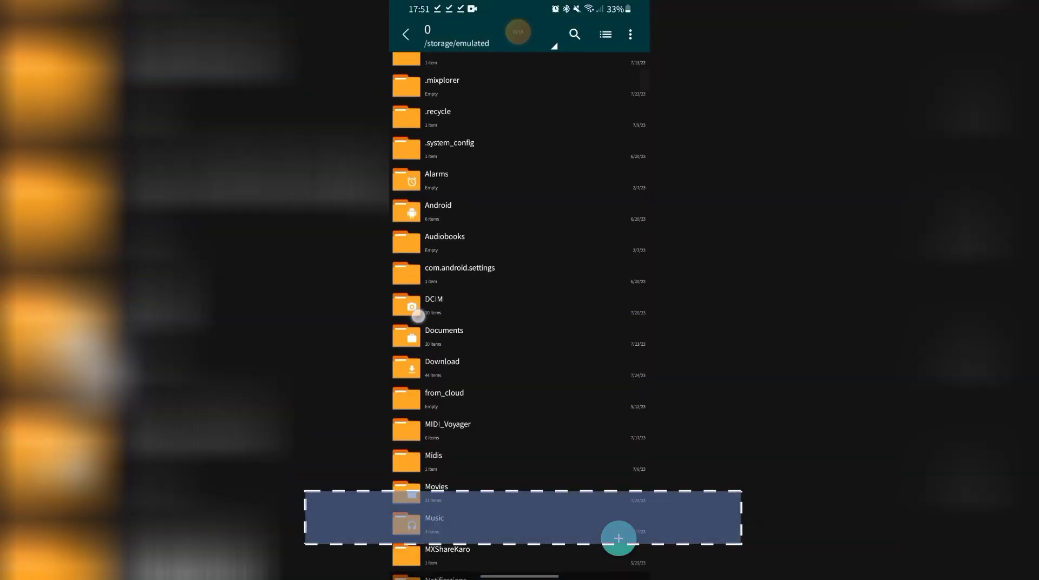
pyautogui.moveTo(418, 316); pyautogui.dragTo(418, 286)
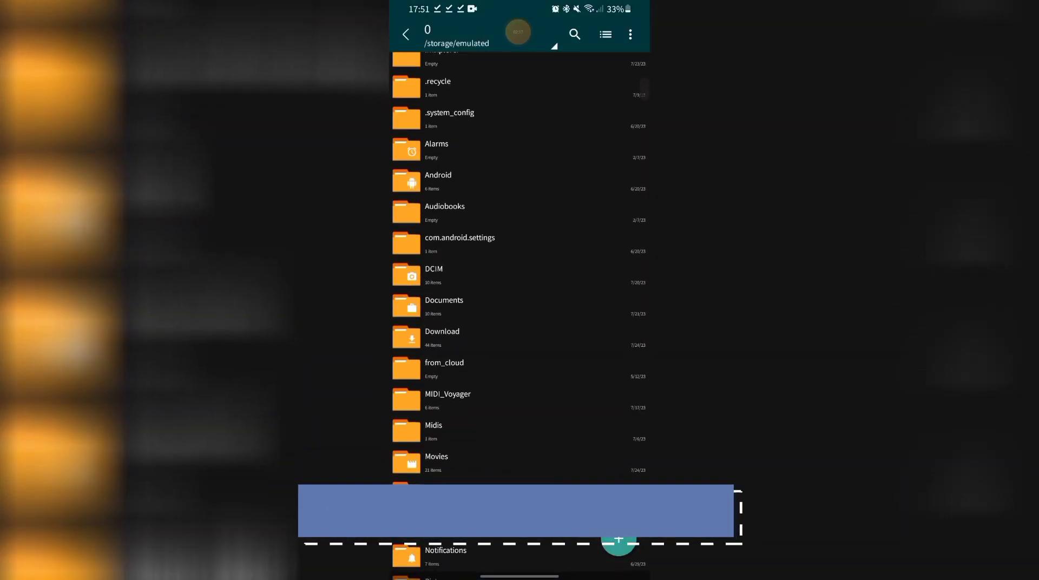
pyautogui.moveTo(421, 362); pyautogui.dragTo(421, 336)
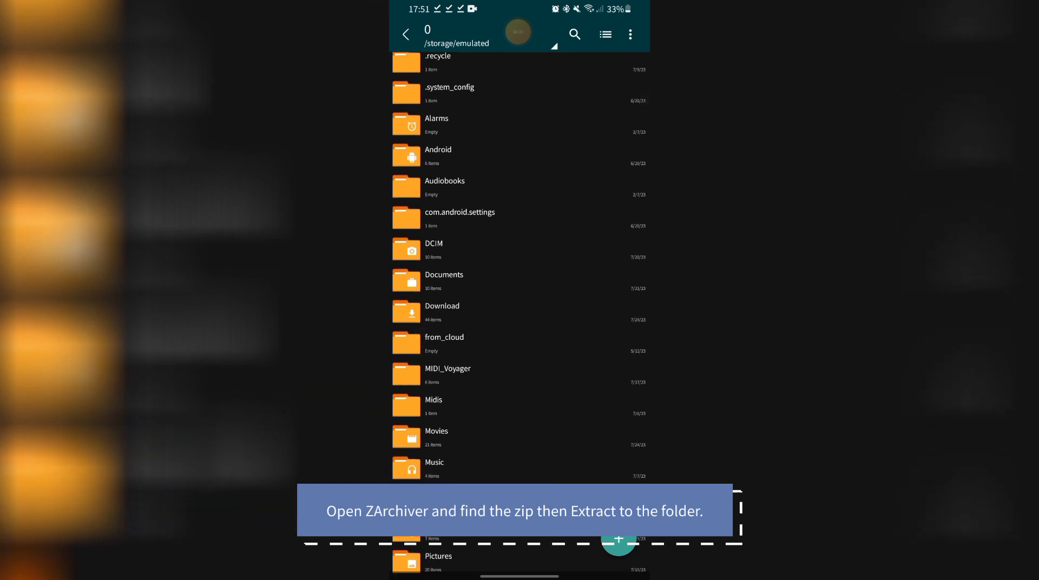
pyautogui.click(436, 307)
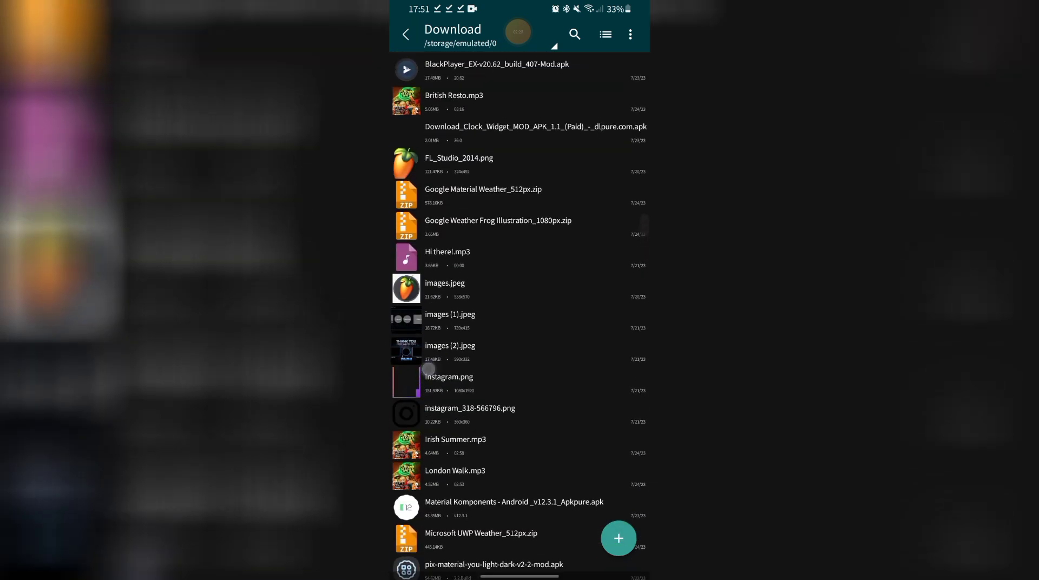
# Step: Select the three weather icon zips and extract each one to ./<Archive name>/
pyautogui.click(406, 203)
pyautogui.click(407, 226)
pyautogui.scroll(-5, 428, 325)
pyautogui.click(409, 386)
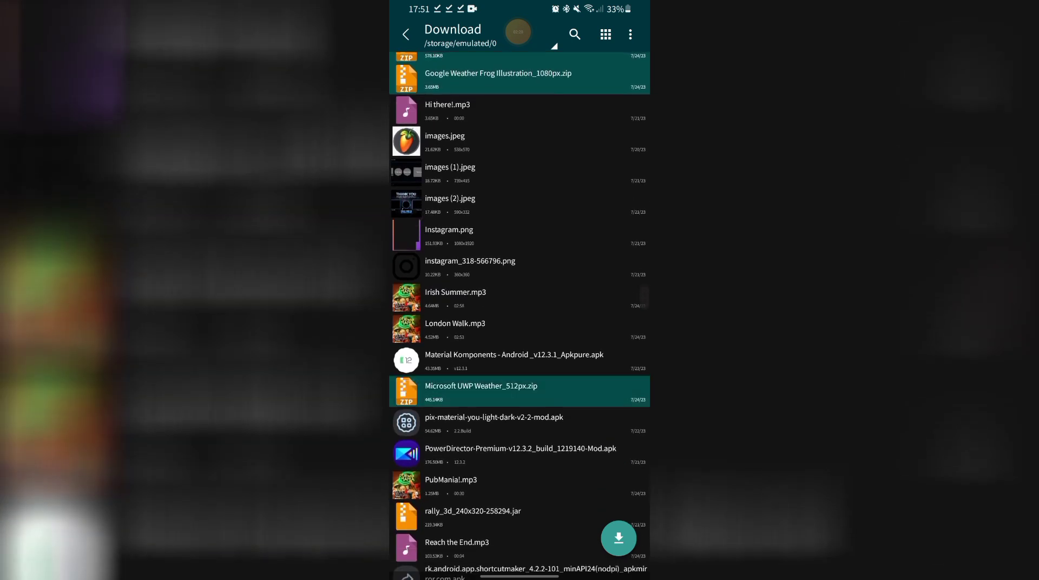
pyautogui.click(444, 399)
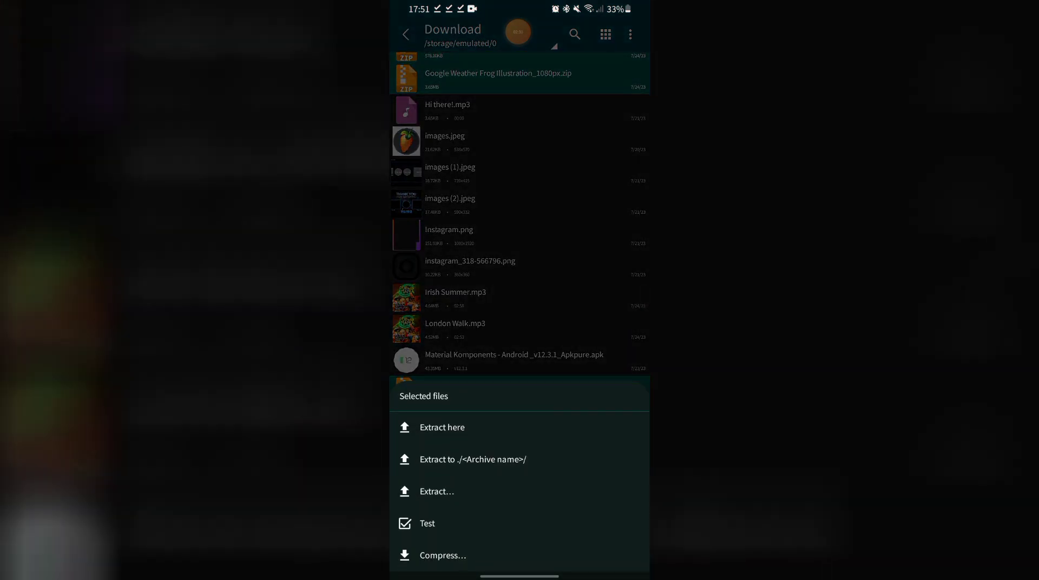
pyautogui.click(427, 460)
pyautogui.click(449, 460)
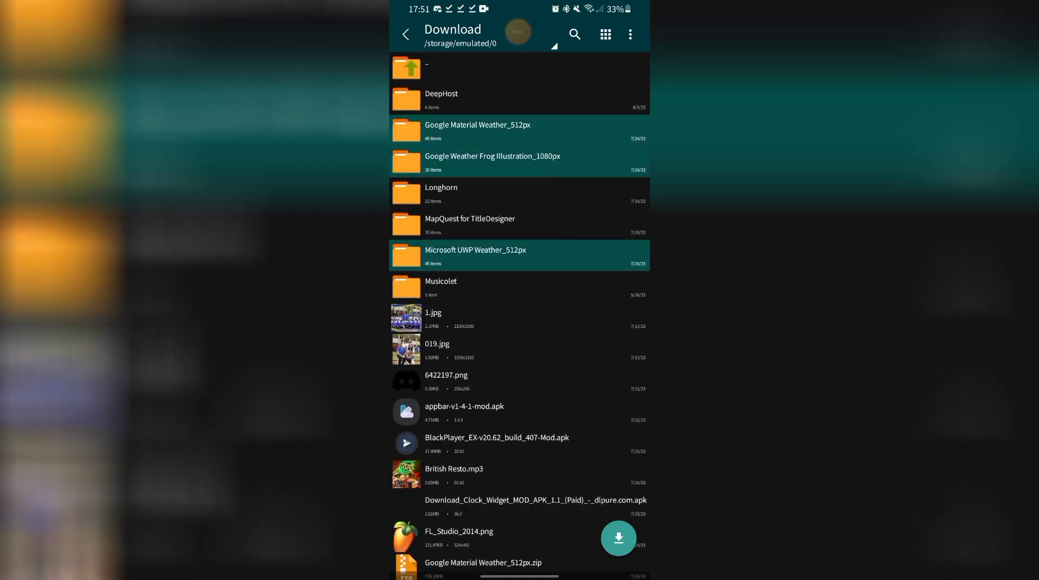
# Step: Copy the extracted weather icon folders and switch to the Device storage root
pyautogui.click(445, 262)
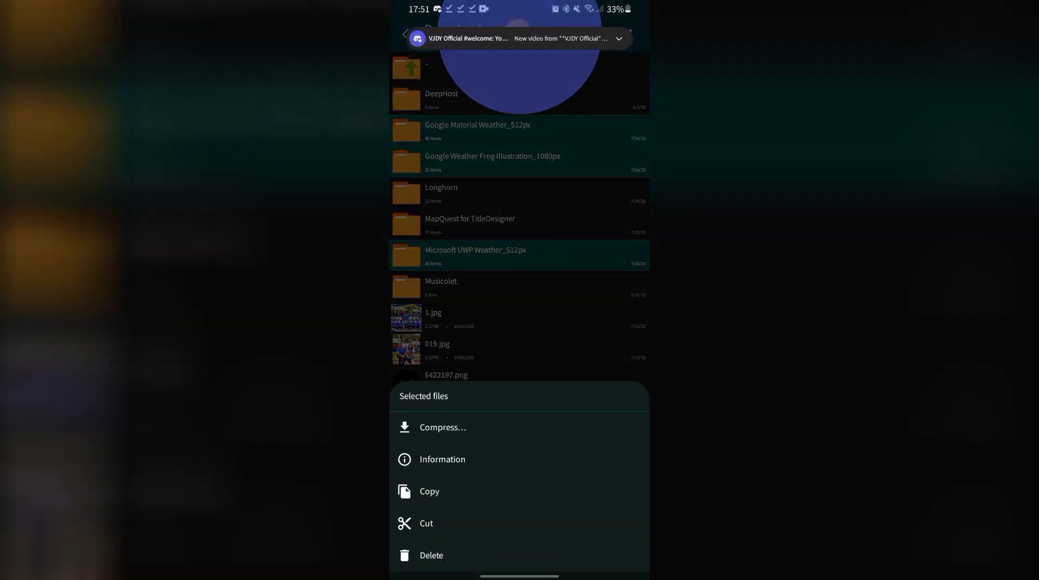
pyautogui.click(429, 491)
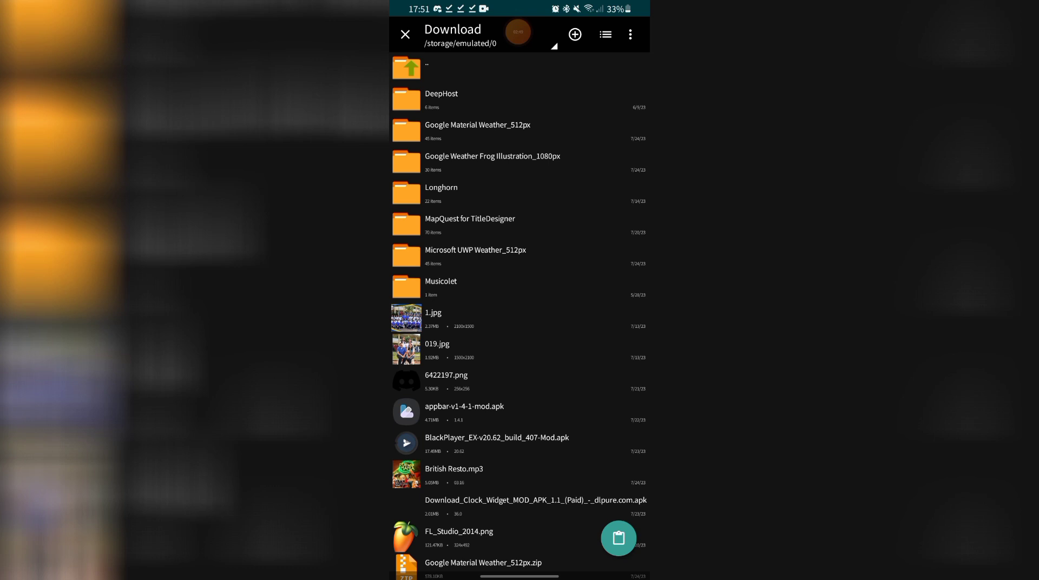
pyautogui.click(456, 30)
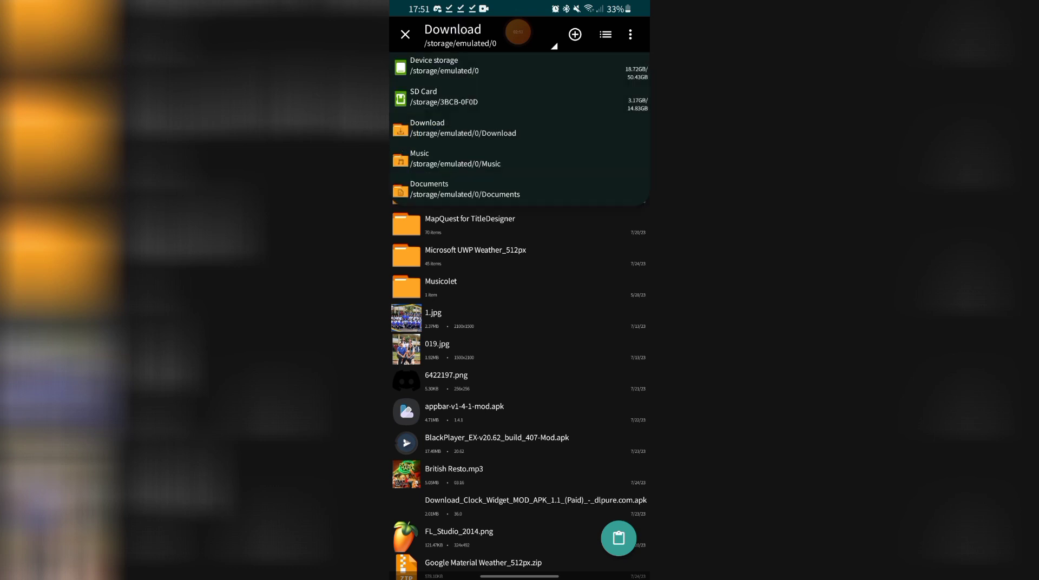
pyautogui.click(425, 72)
# Step: Navigate into Android > data > org.kustom.widget
pyautogui.click(433, 263)
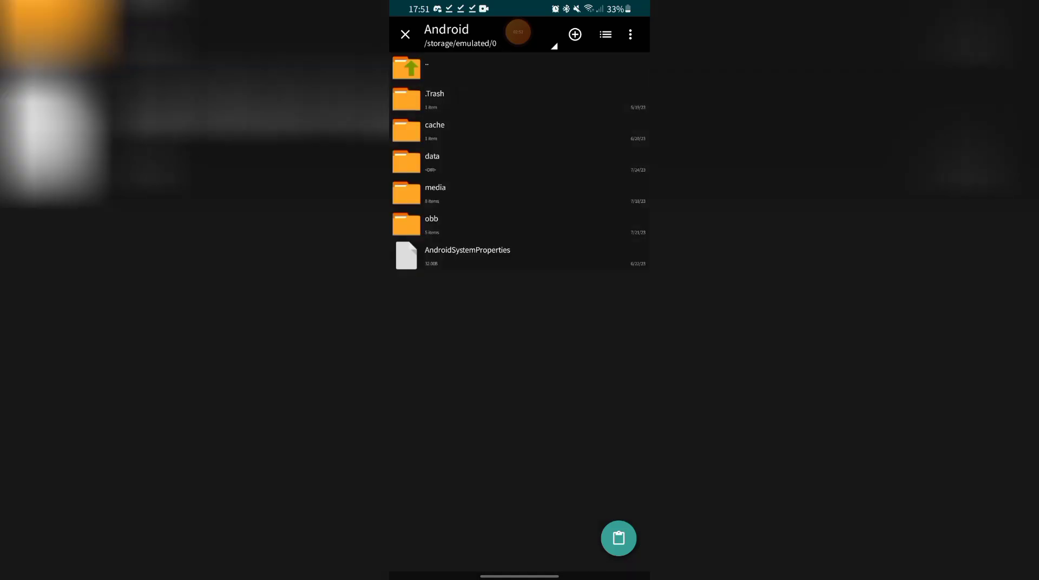
pyautogui.click(432, 161)
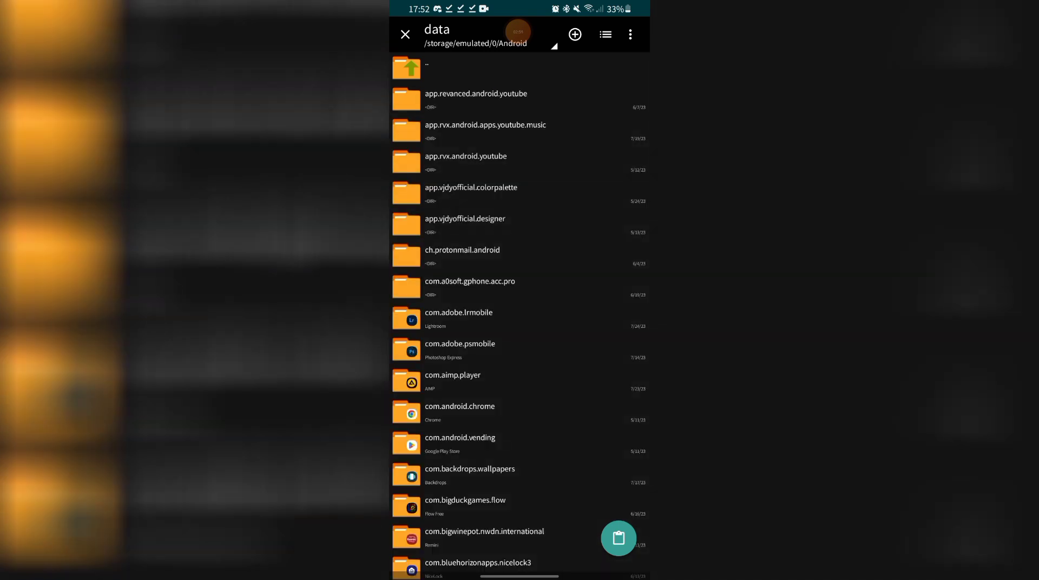
pyautogui.scroll(-2, 423, 192)
pyautogui.scroll(2, 423, 193)
pyautogui.click(427, 66)
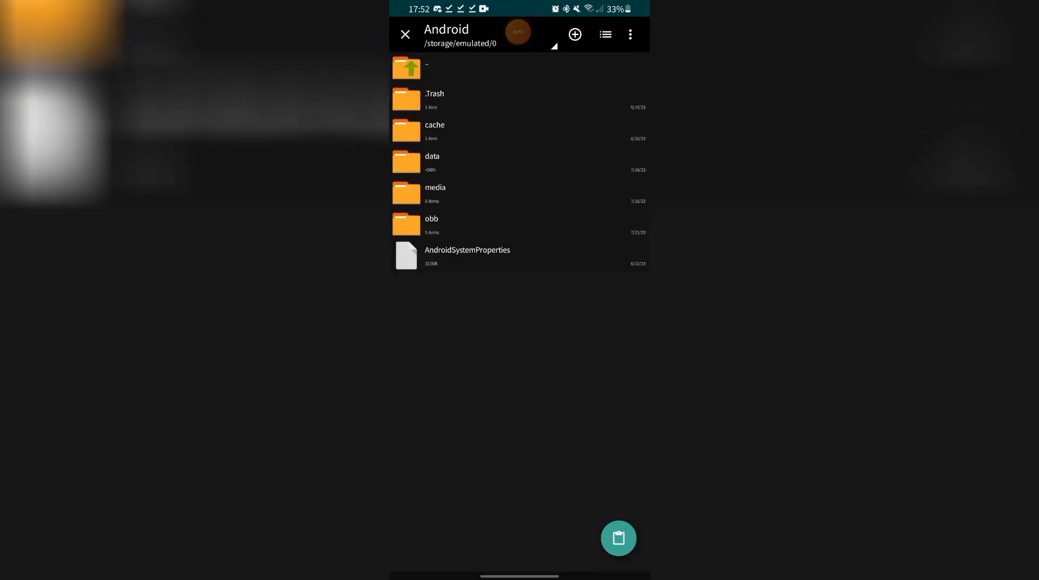
pyautogui.click(433, 161)
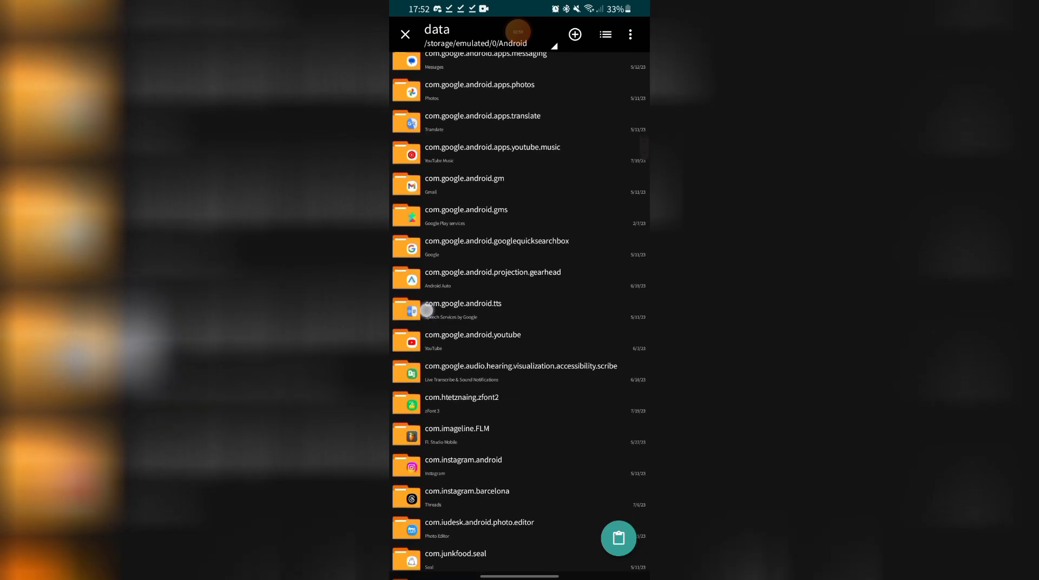
pyautogui.scroll(-10, 427, 310)
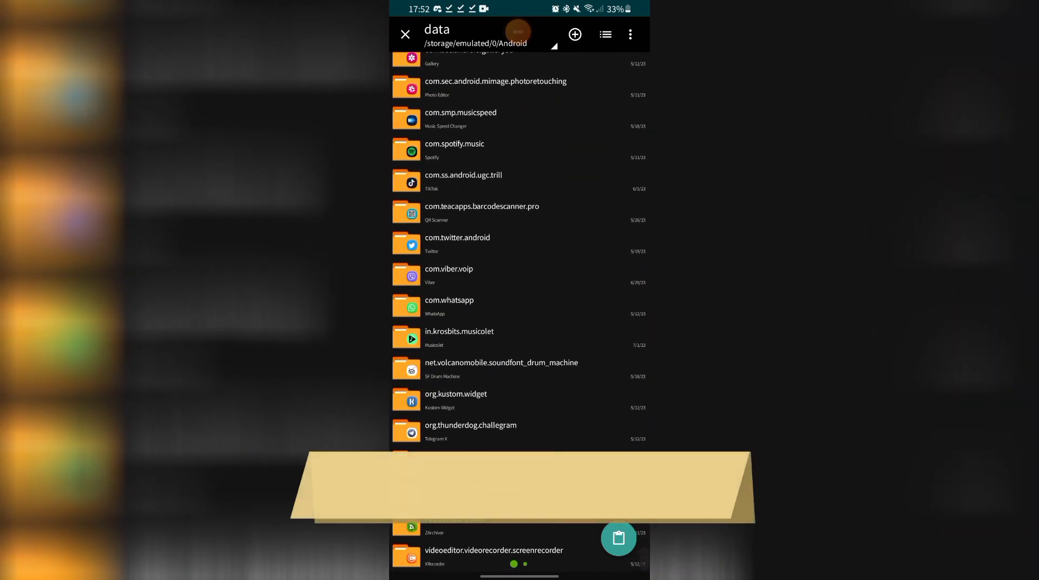
pyautogui.click(446, 406)
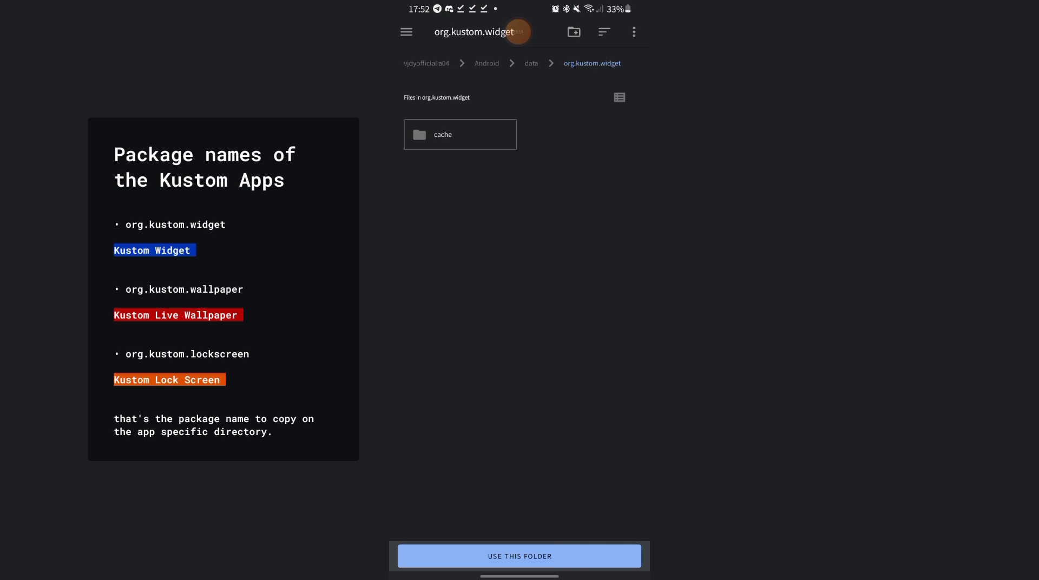
# Step: Allow access to org.kustom.widget and create a new folder named 'files' in it
pyautogui.click(519, 557)
pyautogui.click(606, 545)
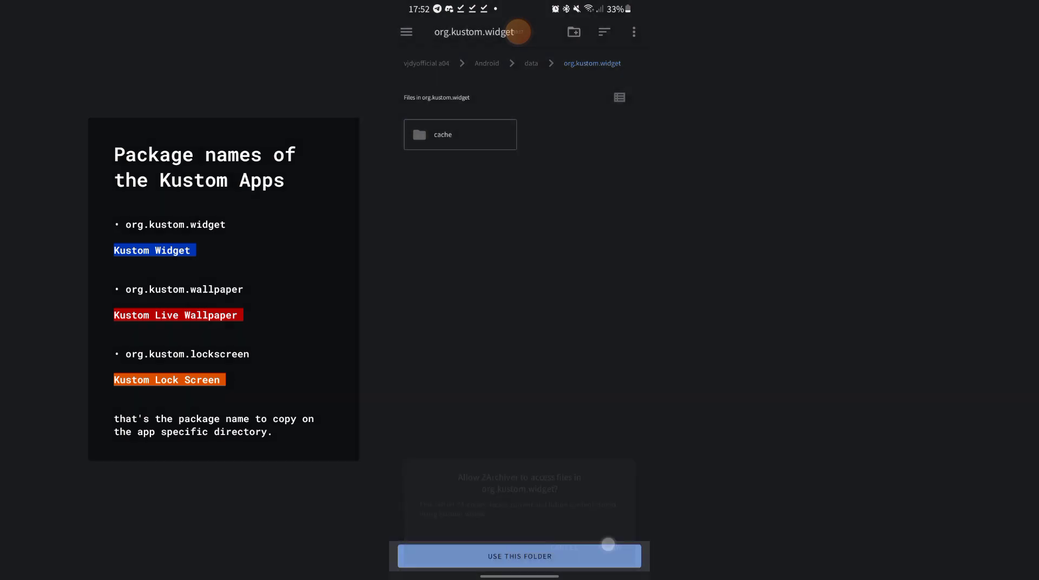
pyautogui.click(575, 34)
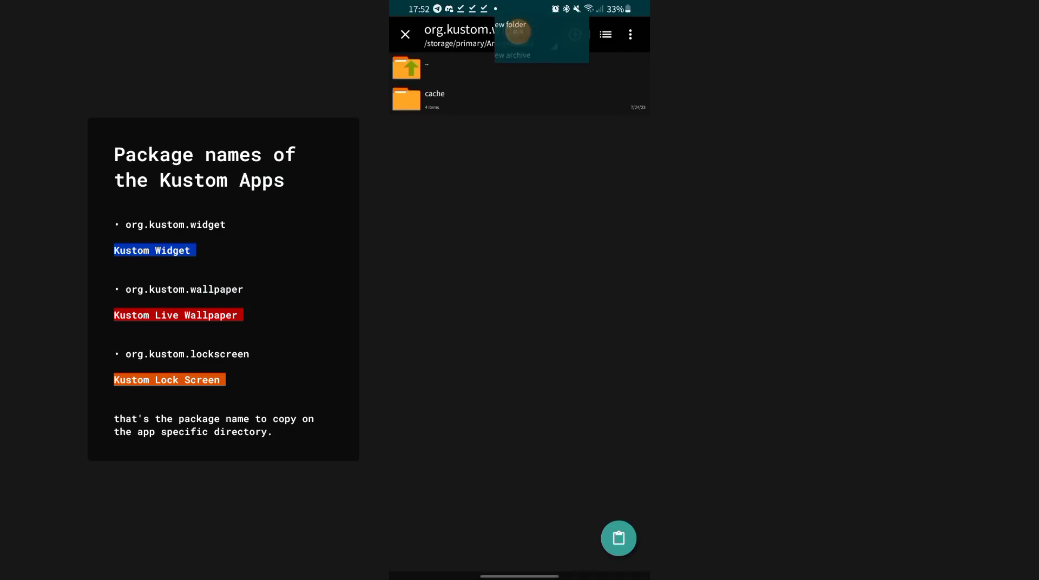
pyautogui.click(517, 31)
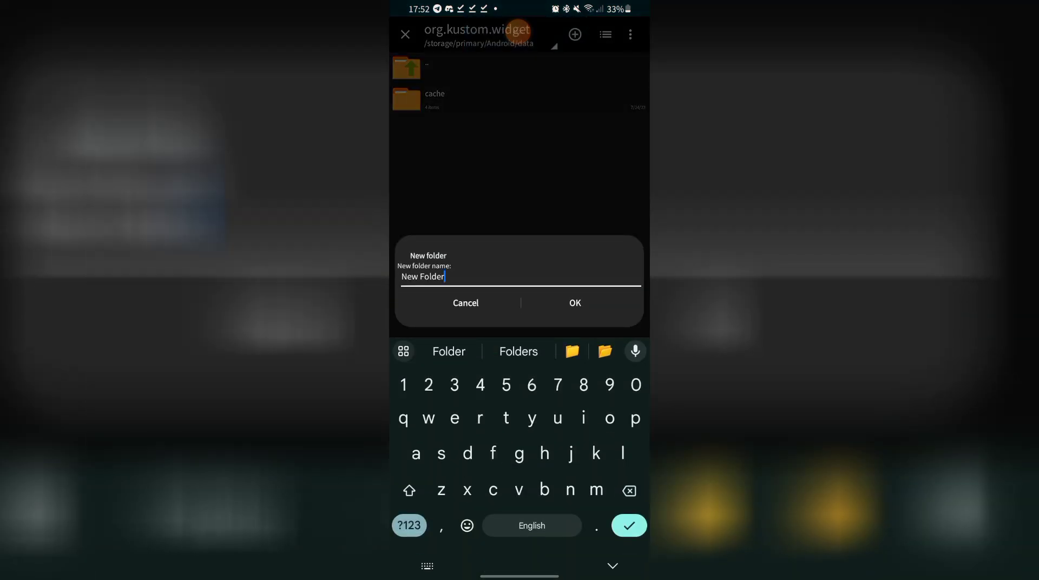
pyautogui.click(629, 491)
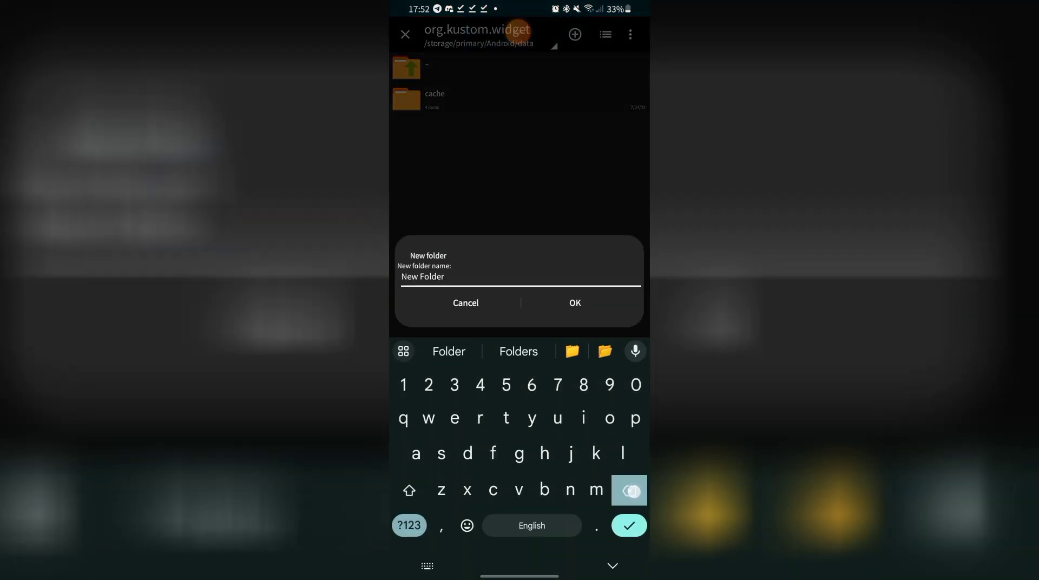
pyautogui.write('files')
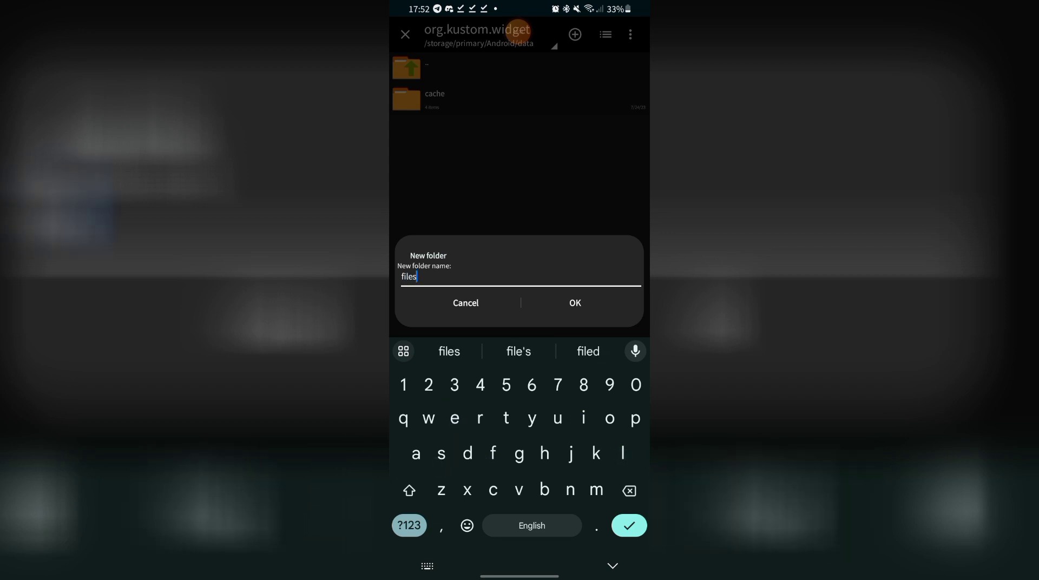
pyautogui.click(574, 303)
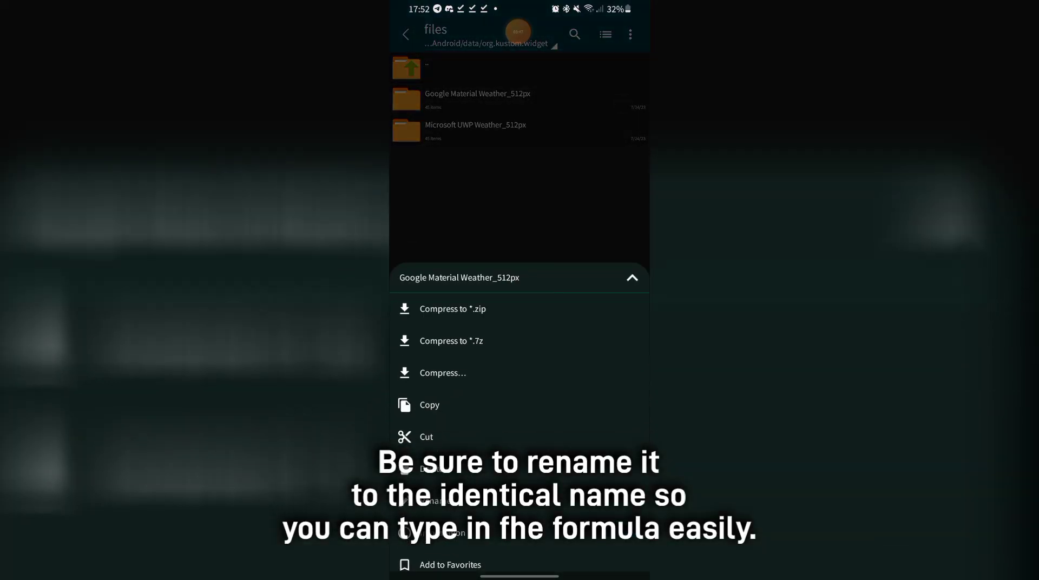
# Step: Rename the Google Material Weather_512px folder to 'gmaterial'
pyautogui.click(427, 501)
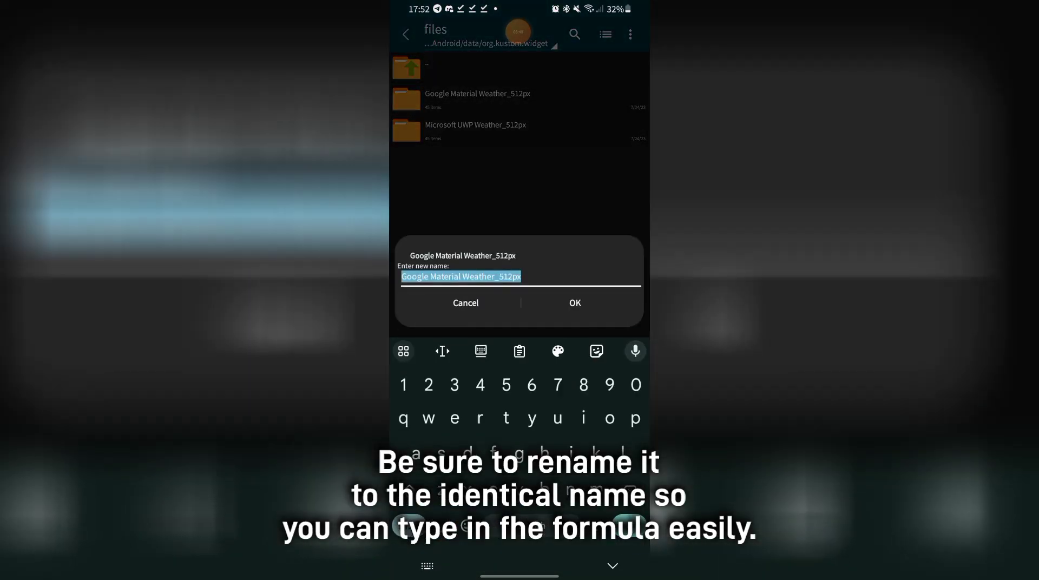
pyautogui.write('gmat')
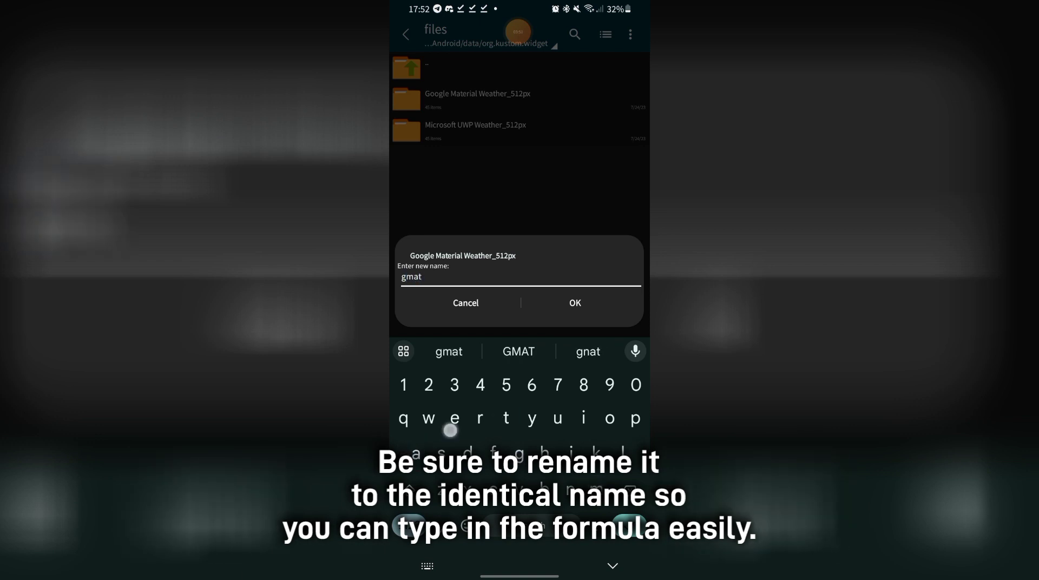
pyautogui.write('erial')
pyautogui.click(608, 301)
# Step: Rename the Microsoft UWP weather folder to 'ms-uwp'
pyautogui.click(618, 132)
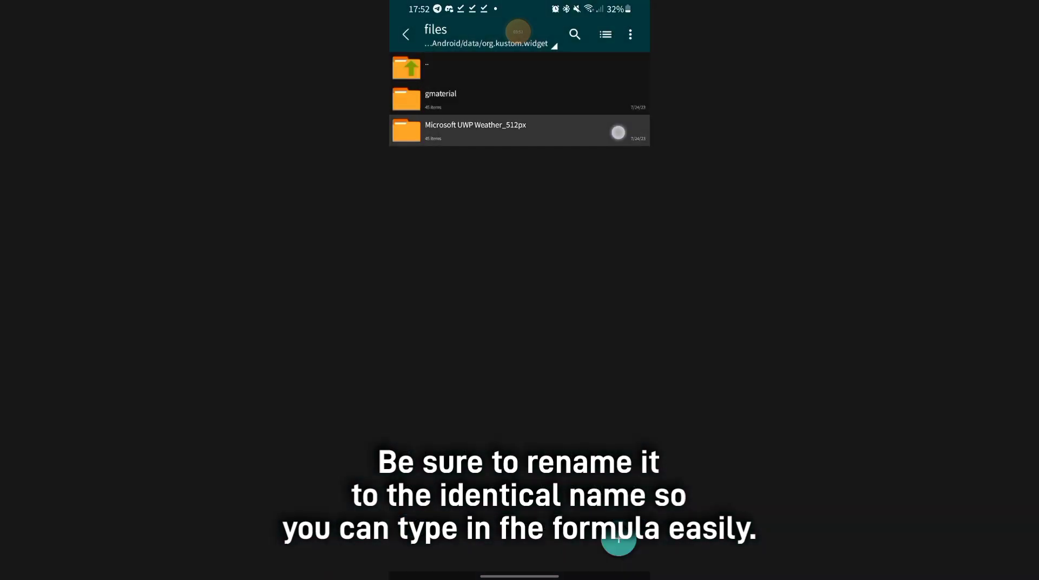
pyautogui.click(427, 501)
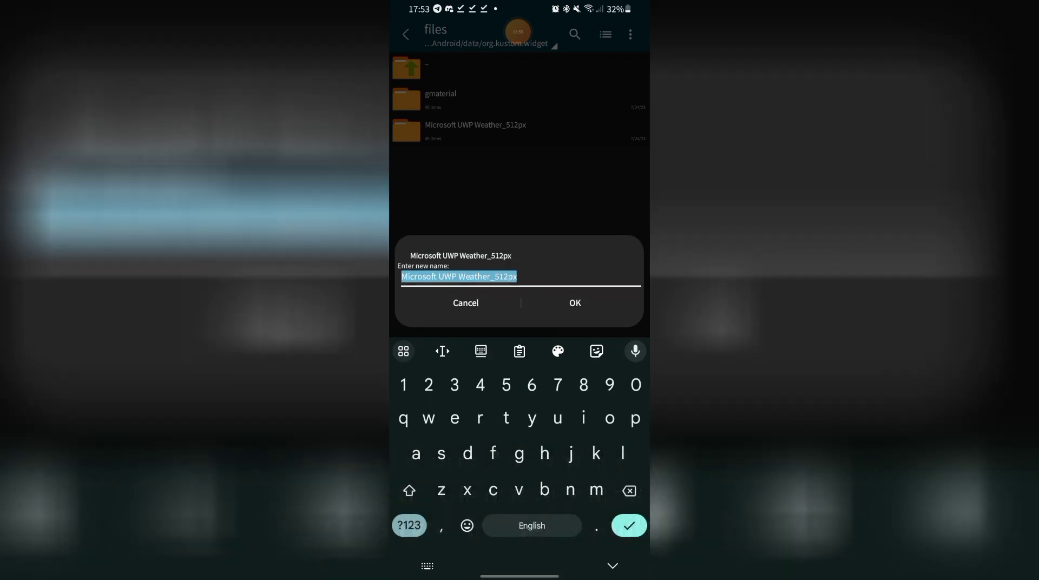
pyautogui.write('ms')
pyautogui.click(409, 525)
pyautogui.write('-')
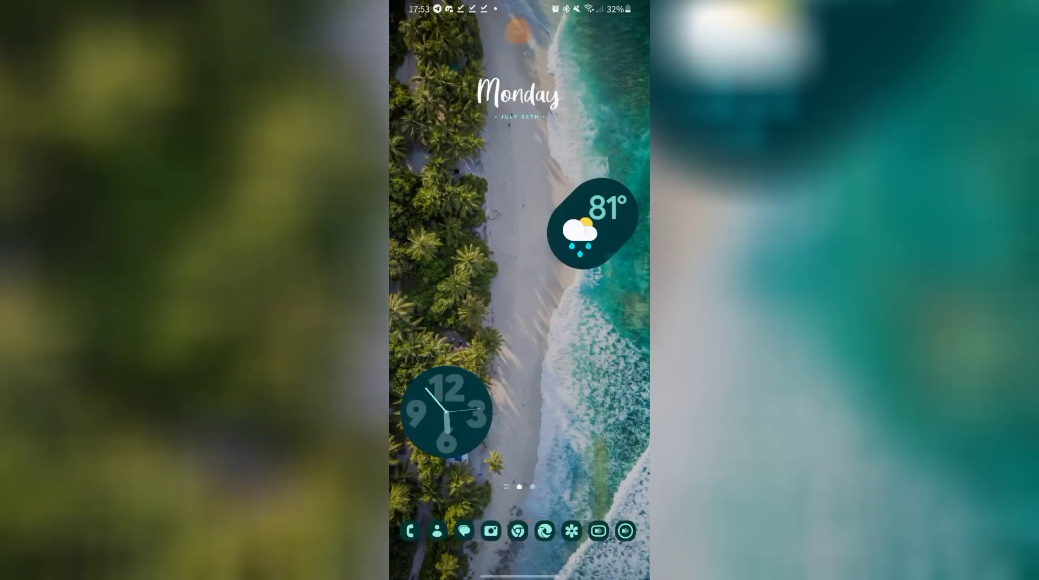
# Step: Launch KWGT from the Manage app folder and edit the Material Widget
pyautogui.moveTo(600, 355); pyautogui.dragTo(616, 268)
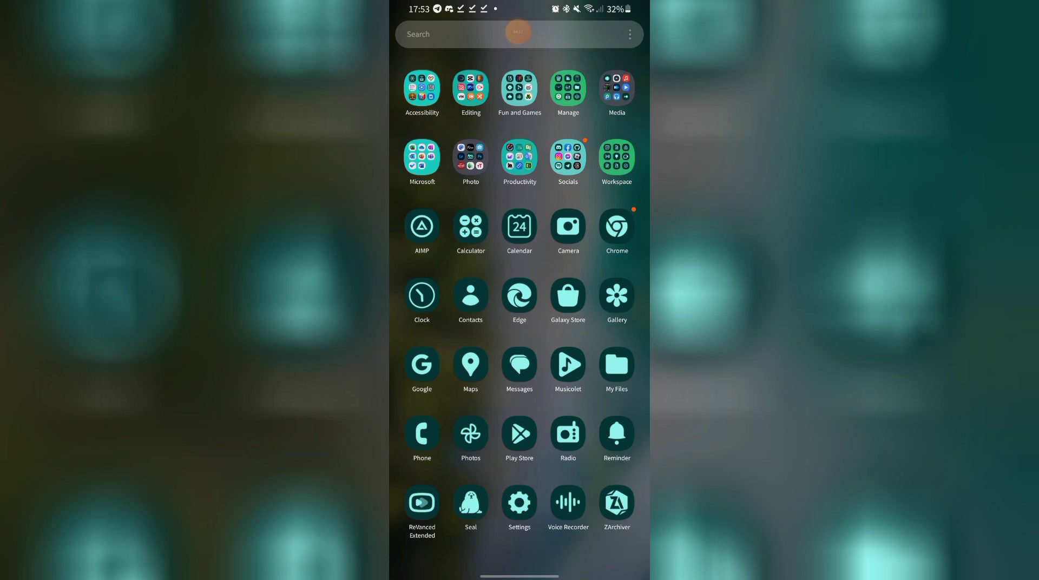
pyautogui.click(568, 88)
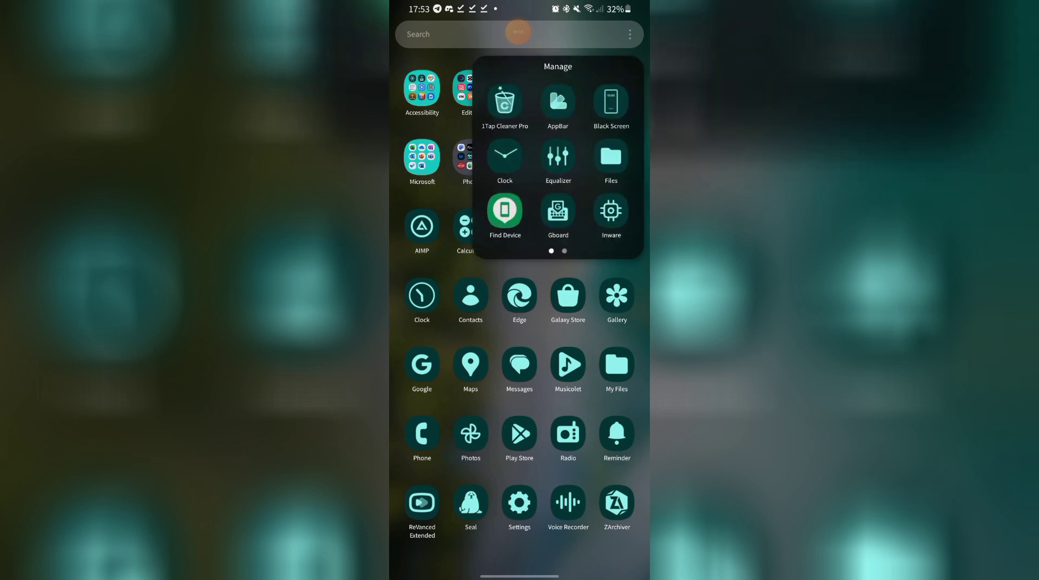
pyautogui.moveTo(611, 163); pyautogui.dragTo(492, 163)
pyautogui.click(503, 100)
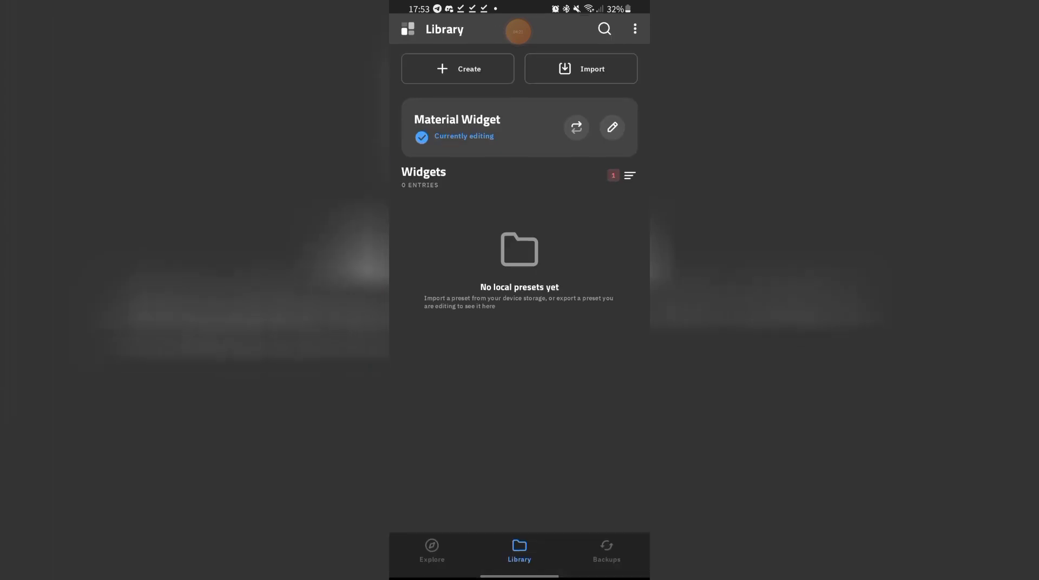
pyautogui.click(621, 131)
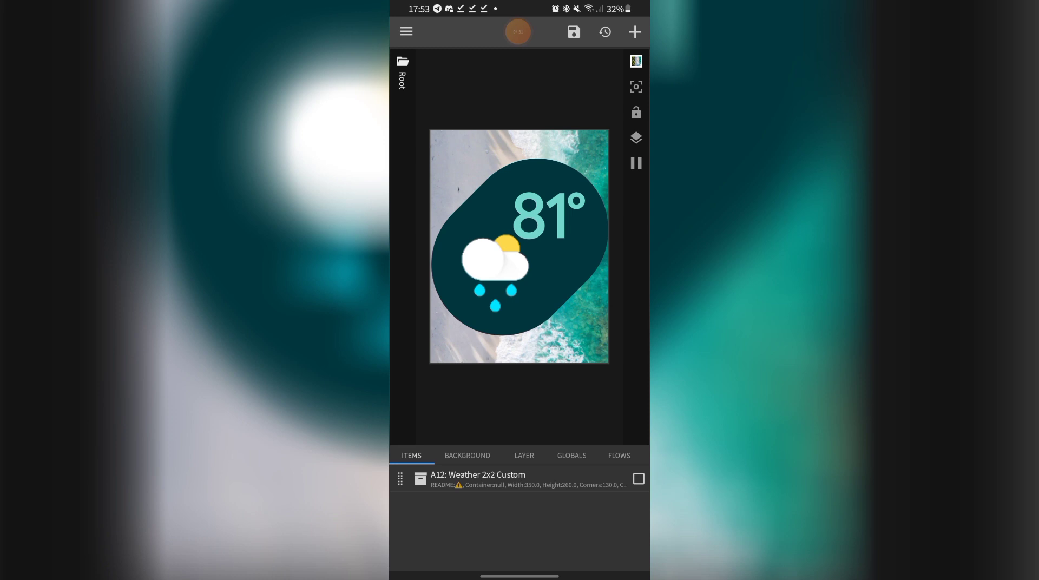
# Step: Drill into A12: Weather 2x2 Custom > Weather > Symbol to reach its Bitmap formula
pyautogui.click(567, 480)
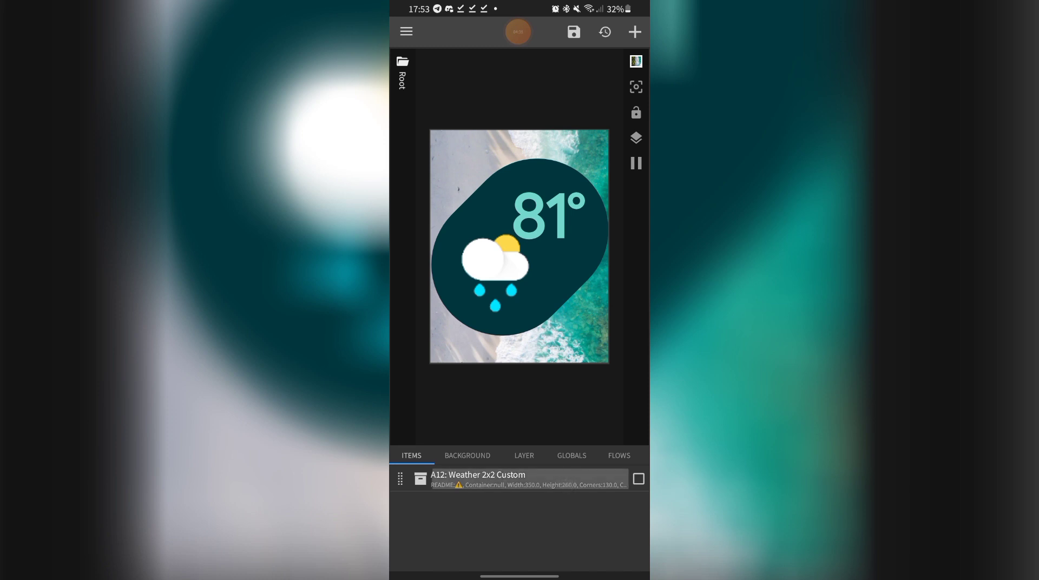
pyautogui.moveTo(559, 465); pyautogui.dragTo(559, 444)
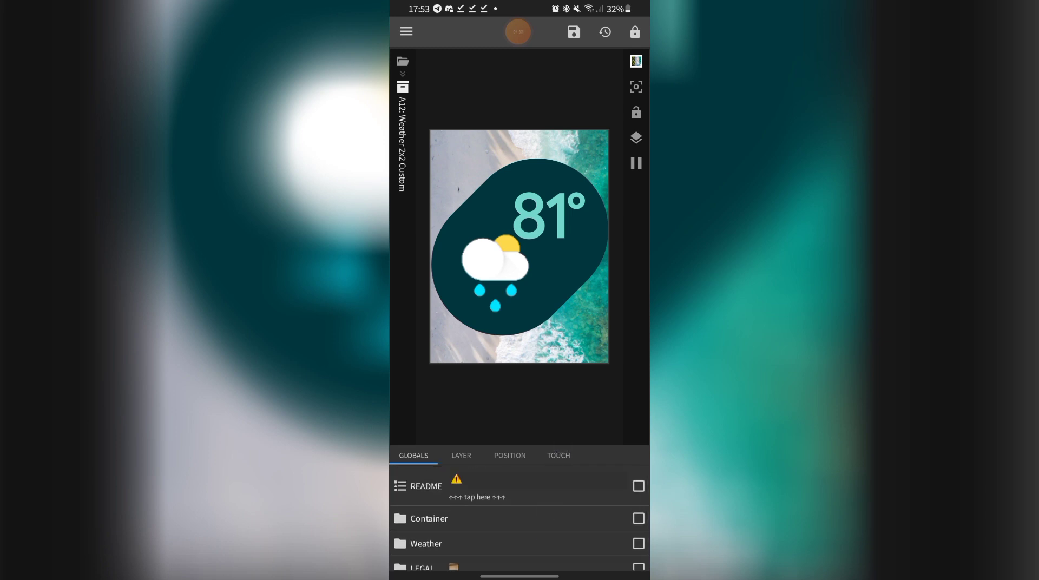
pyautogui.moveTo(559, 487); pyautogui.dragTo(554, 423)
pyautogui.click(543, 508)
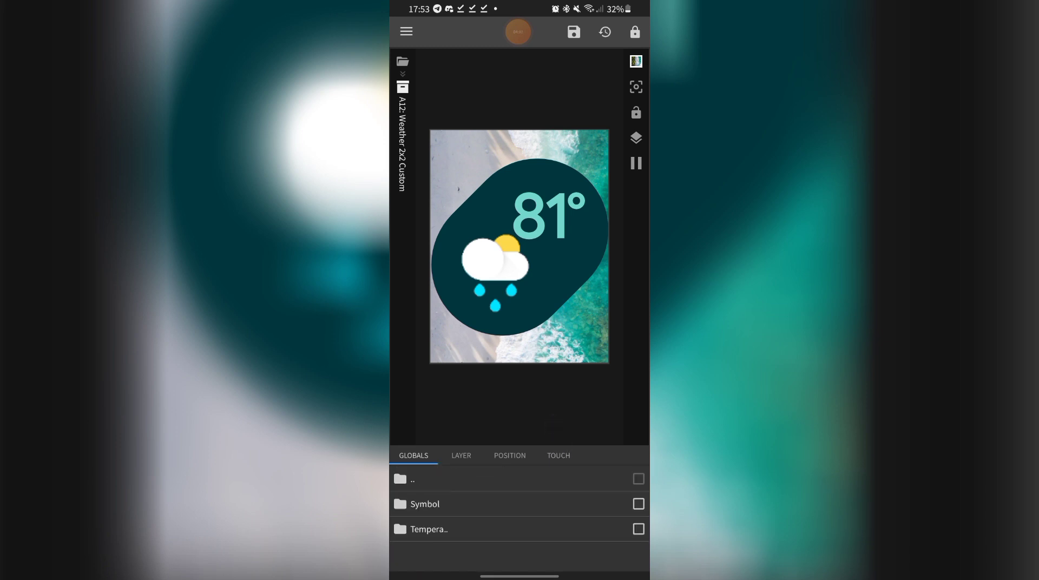
pyautogui.click(552, 501)
# Step: Replace the Documents/Kustom/google_wicon-plugin/ icon path with Android/data/org.kustom.wisget/files/gmaterial/
pyautogui.click(552, 503)
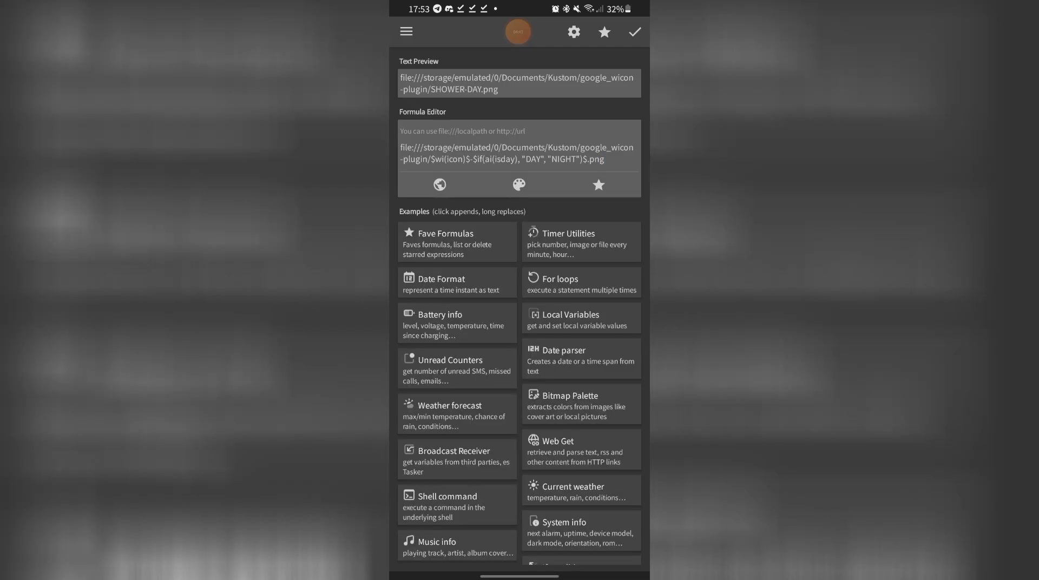
pyautogui.click(431, 159)
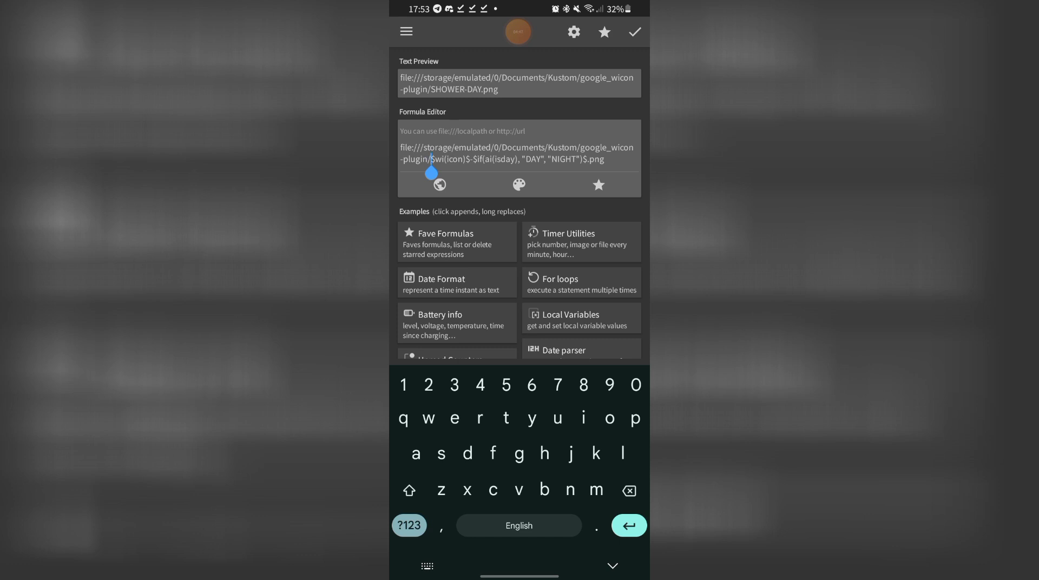
pyautogui.press('BackSpace')
pyautogui.press('BackSpace')
pyautogui.press('BackSpace')
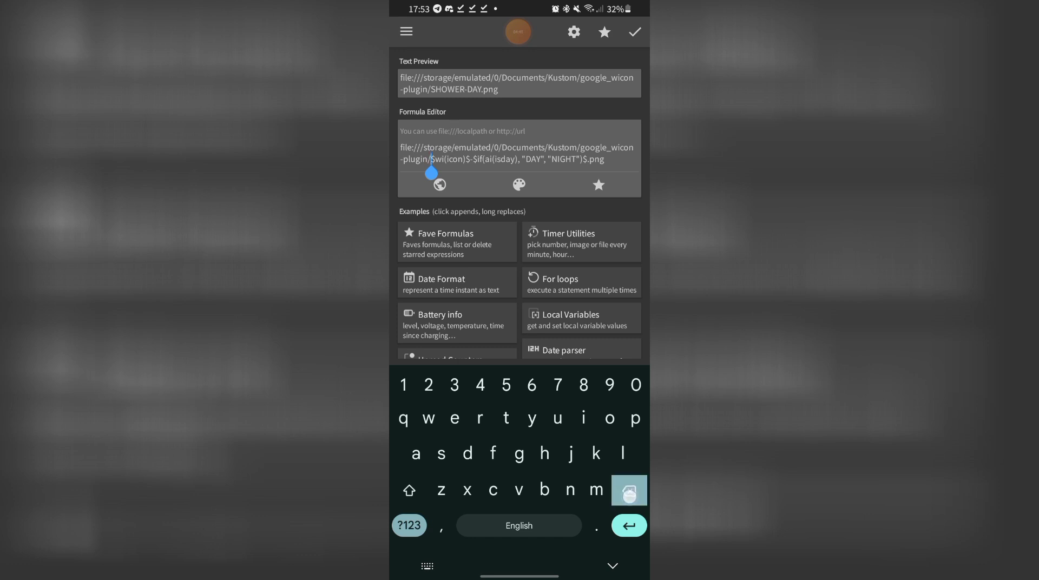
pyautogui.press('BackSpace')
pyautogui.press('BackSpace')
pyautogui.press('BackSpace')
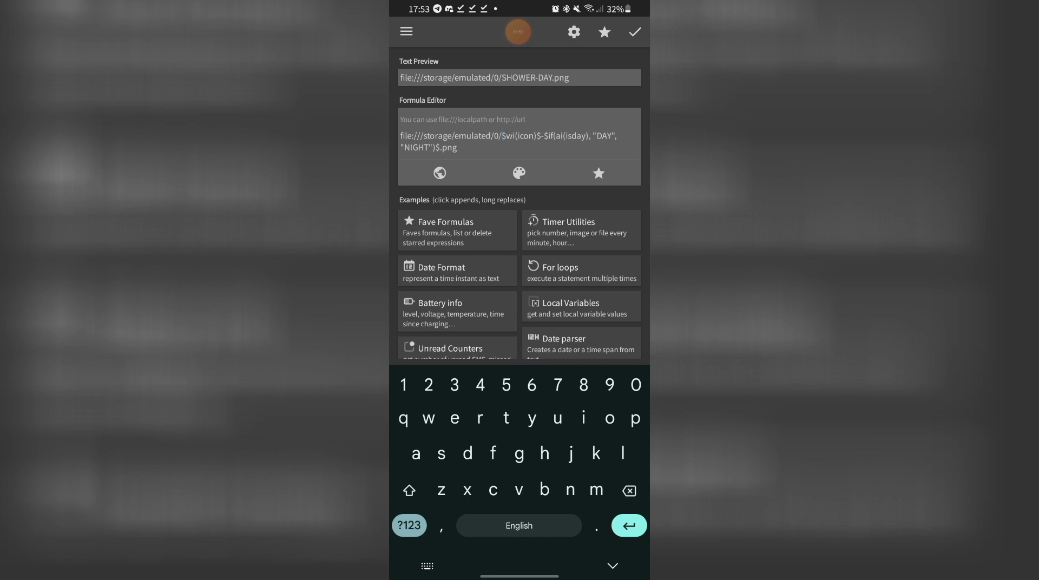
pyautogui.write('Andro')
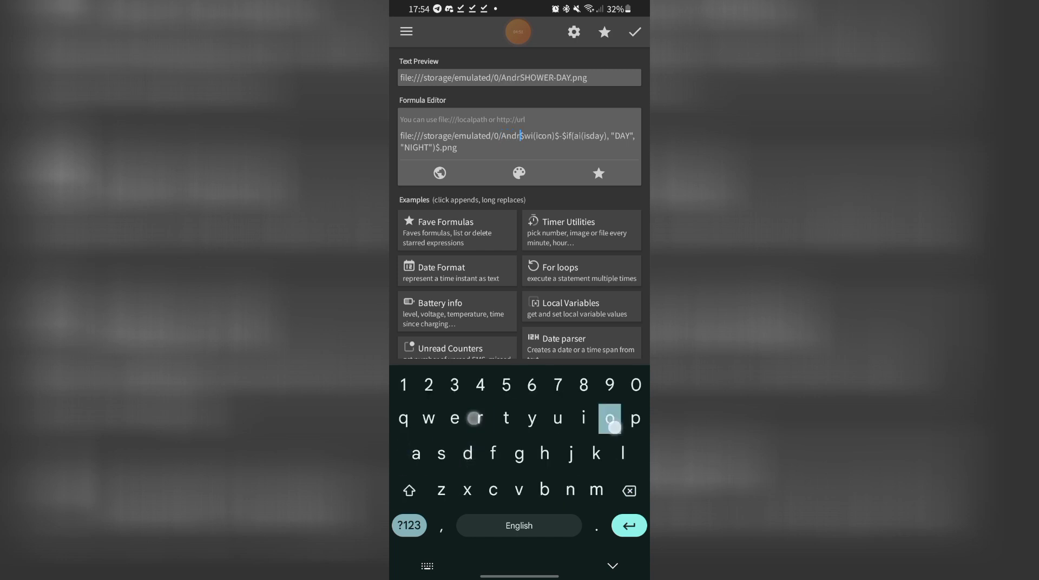
pyautogui.write('id.')
pyautogui.press('BackSpace')
pyautogui.write('/')
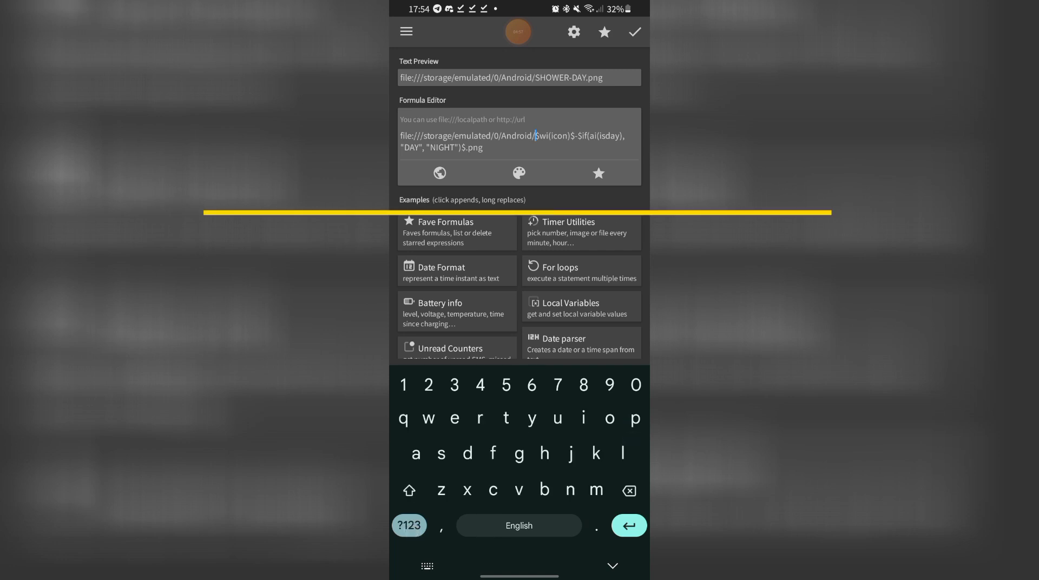
pyautogui.write('data/')
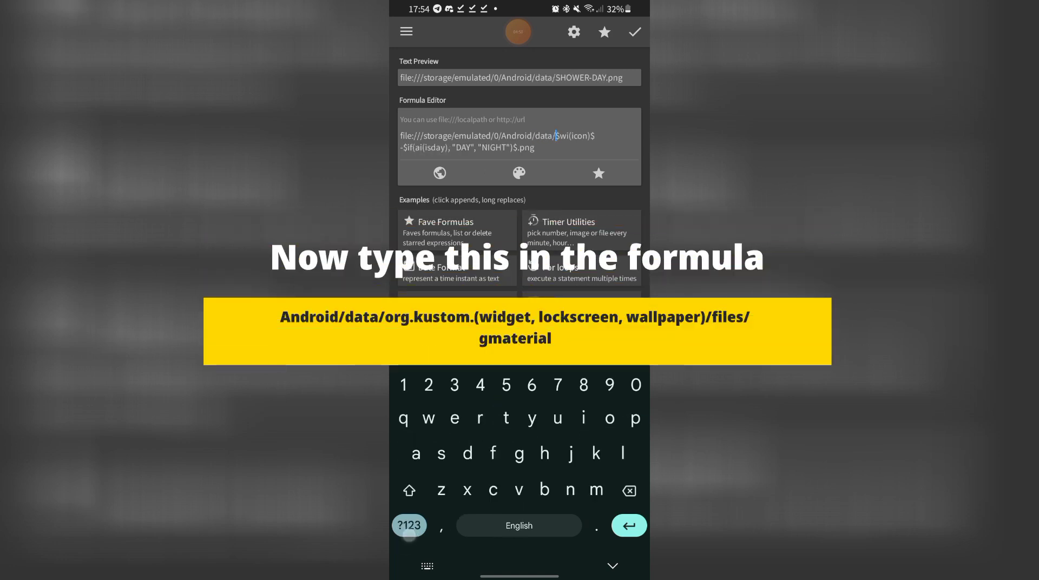
pyautogui.write('org.kustom')
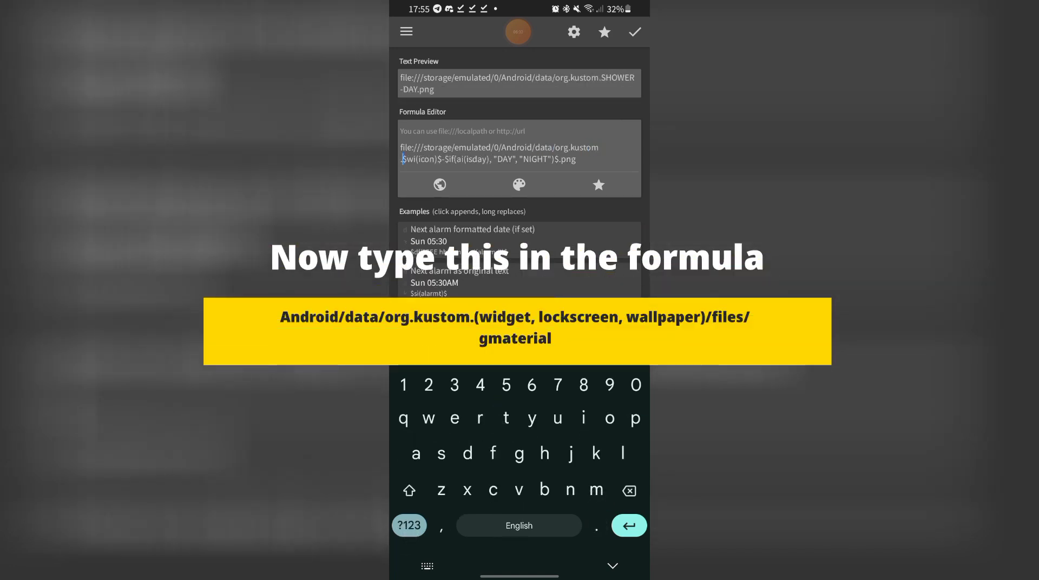
pyautogui.write('.wisget')
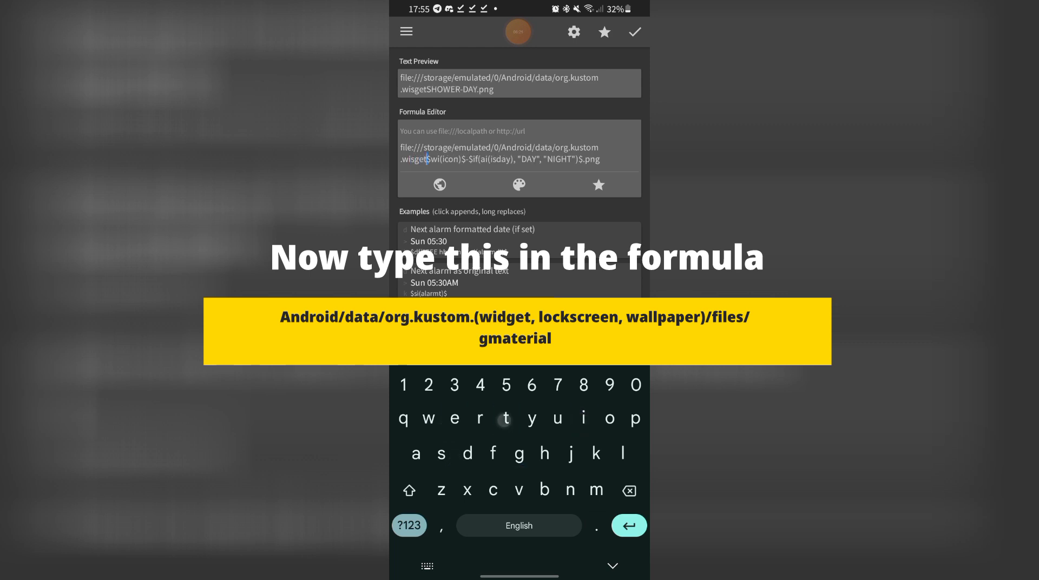
pyautogui.write('/files')
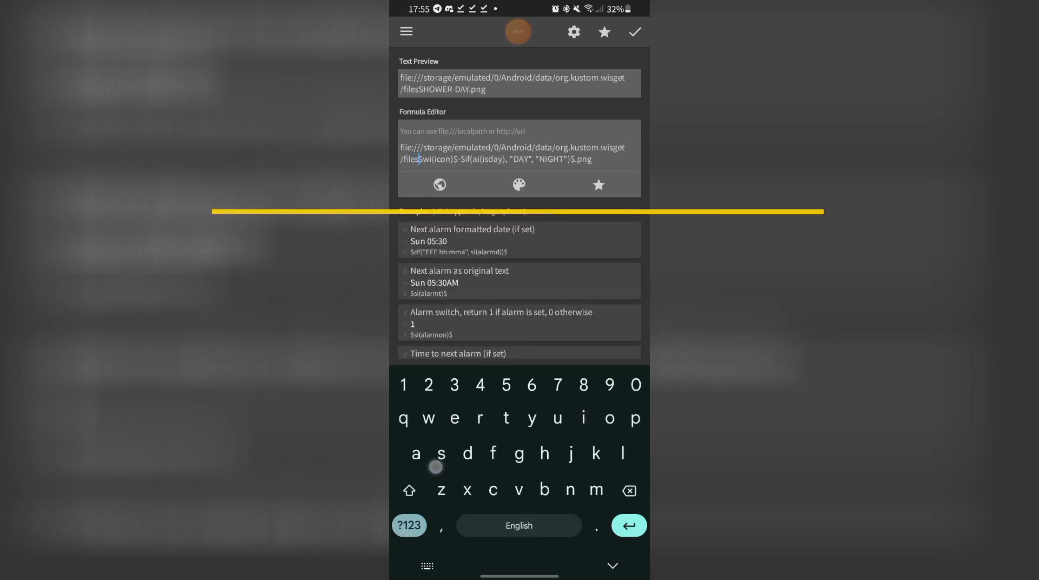
pyautogui.write('/g')
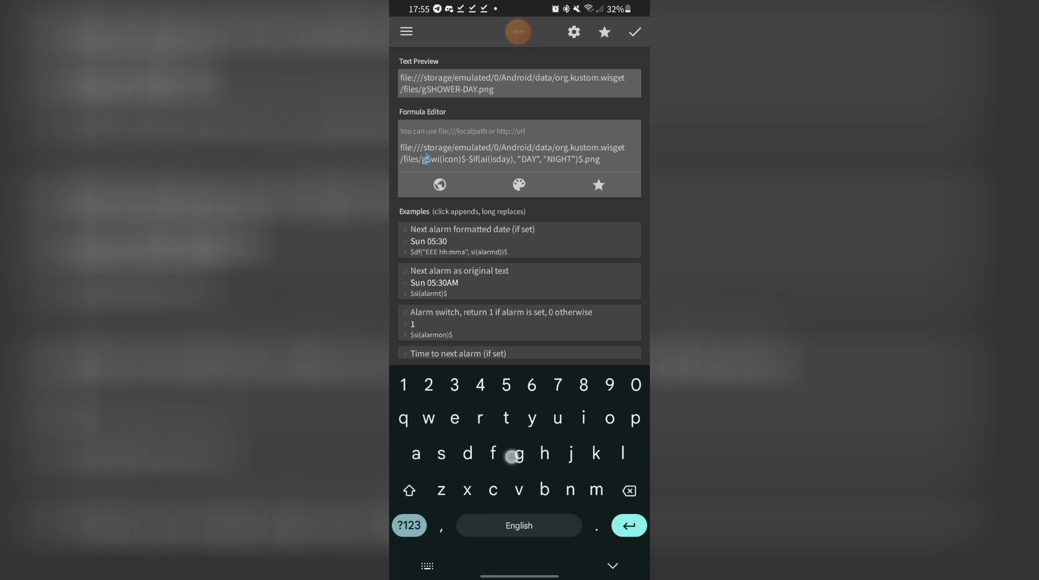
pyautogui.write('material')
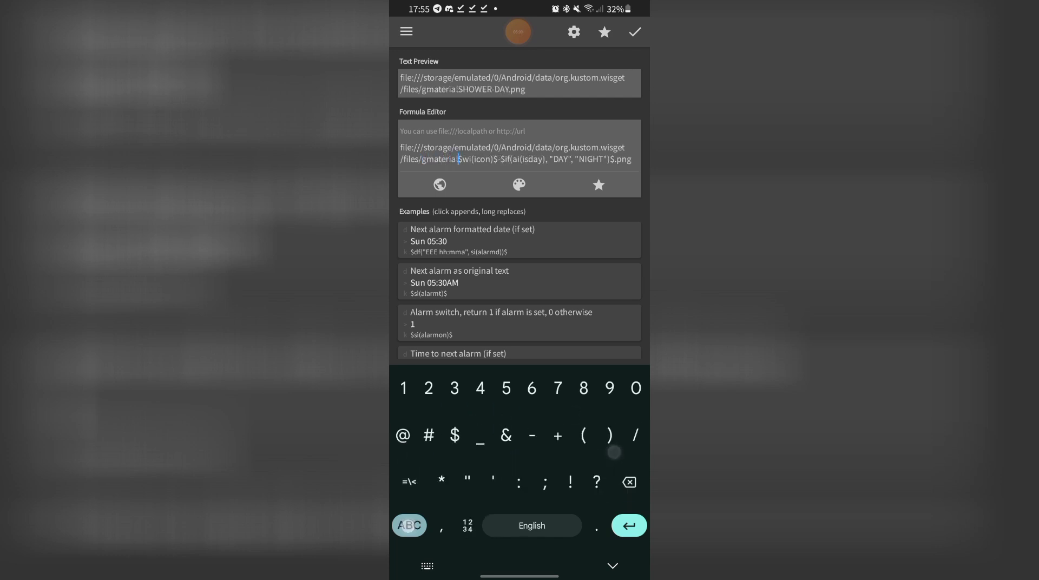
pyautogui.write('/')
pyautogui.click(634, 32)
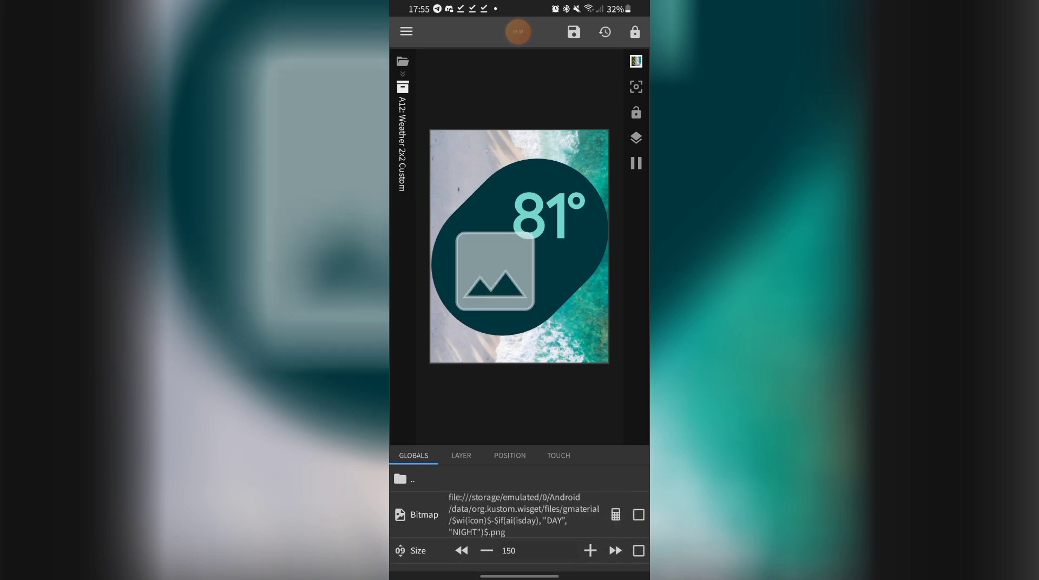
# Step: Correct 'wisget' to 'widget' in the gmaterial icon path formula
pyautogui.click(574, 511)
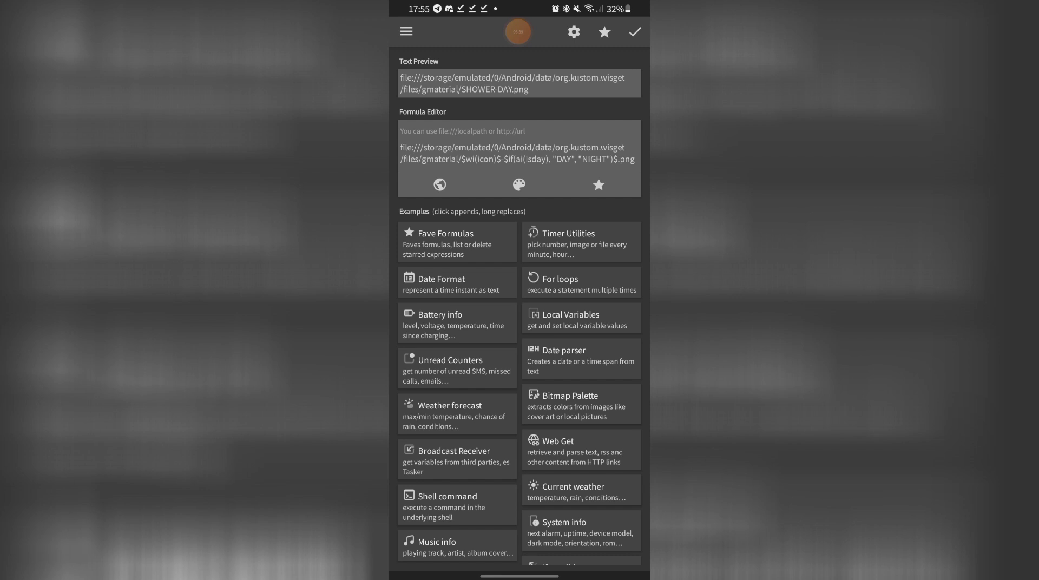
pyautogui.click(615, 148)
pyautogui.press('BackSpace')
pyautogui.write('d')
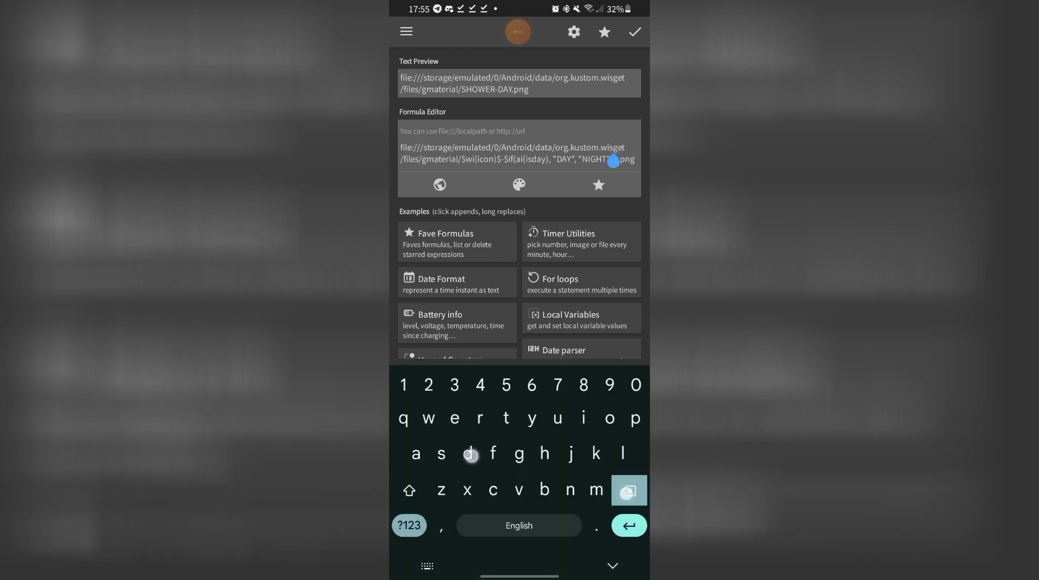
pyautogui.click(605, 32)
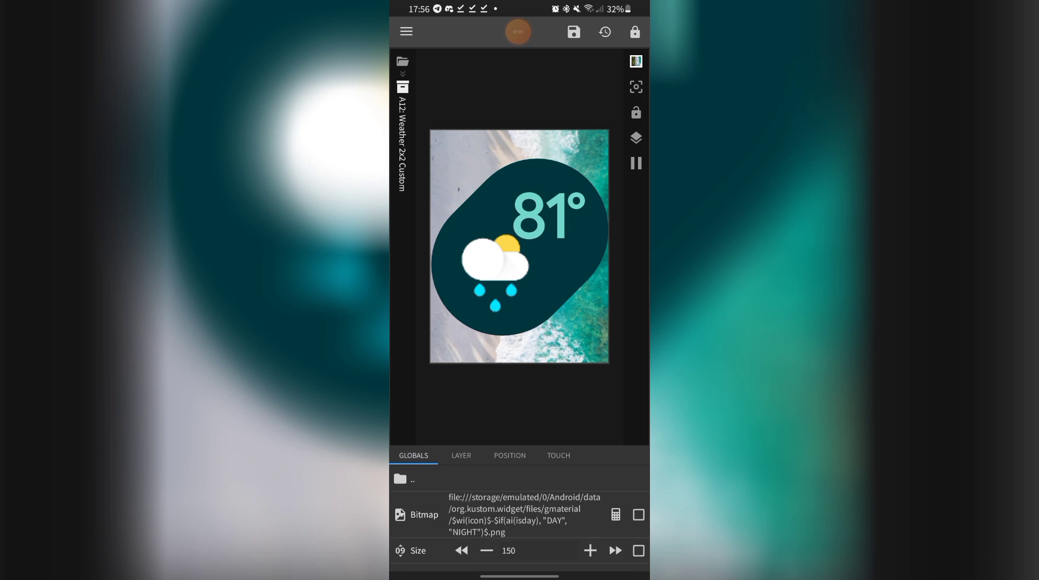
# Step: Save the widget preset and return to the home screen showing the 81° shower icon
pyautogui.click(573, 32)
pyautogui.moveTo(391, 382)
pyautogui.mouseDown()
pyautogui.moveTo(441, 376)
pyautogui.moveTo(427, 376)
pyautogui.mouseUp()
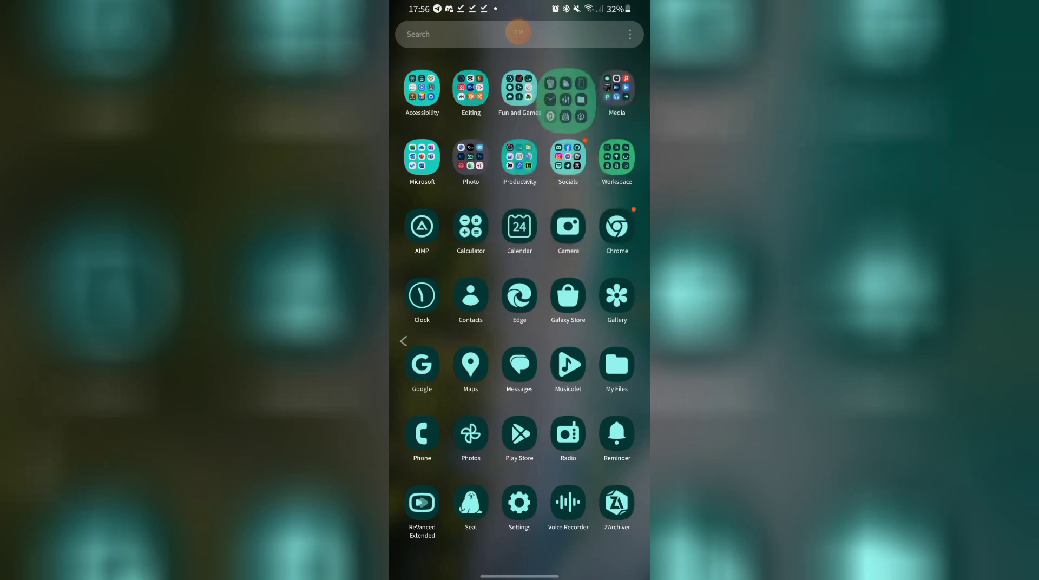
pyautogui.moveTo(391, 340); pyautogui.dragTo(427, 341)
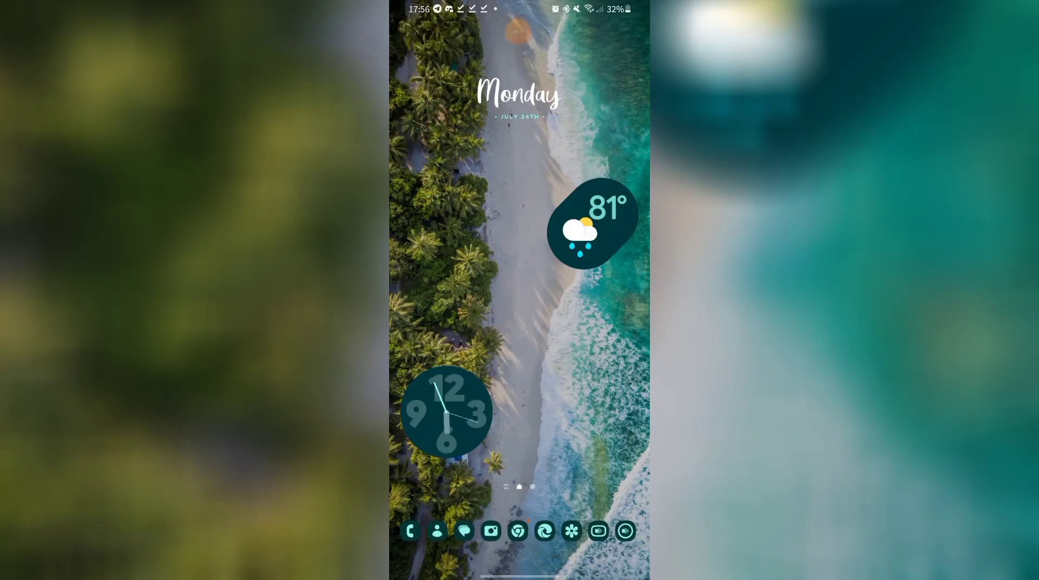